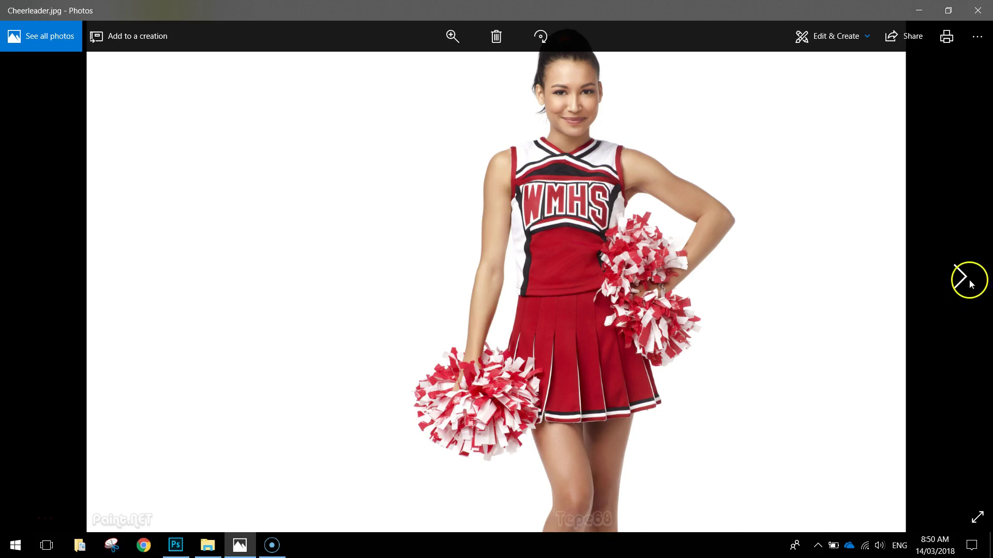
- View the Conor McGregor source photo and the finished body swap example, including the example at full screen
left_click(966, 279)
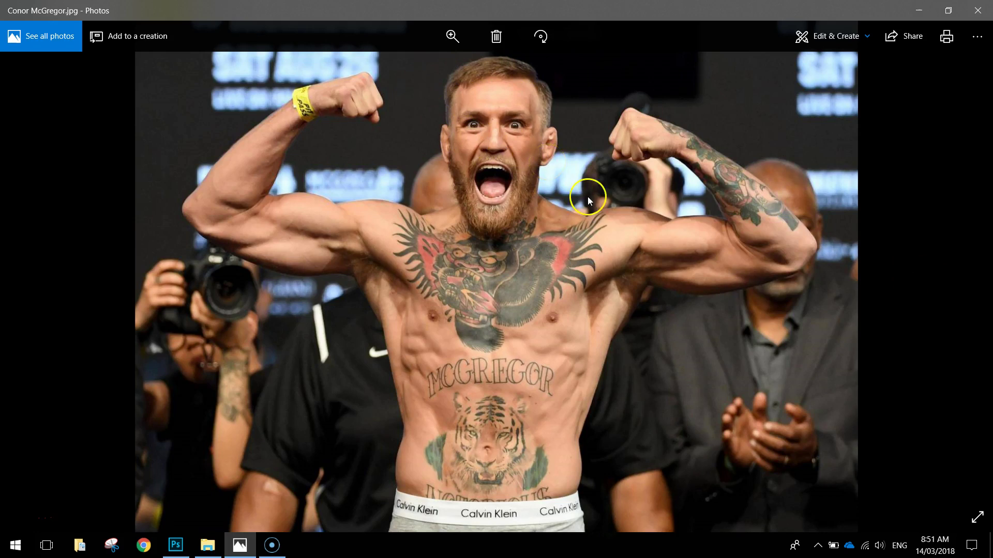
left_click(948, 277)
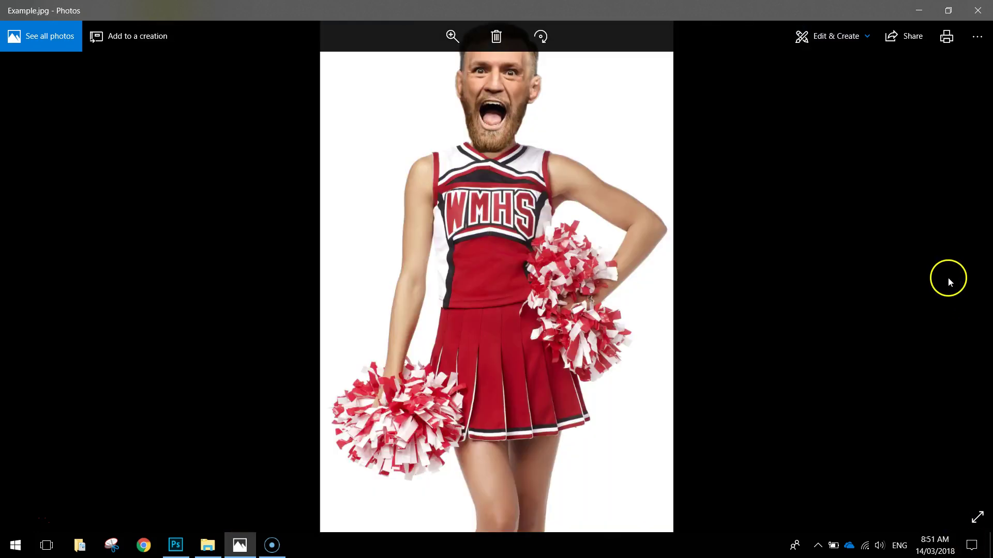
left_click(982, 519)
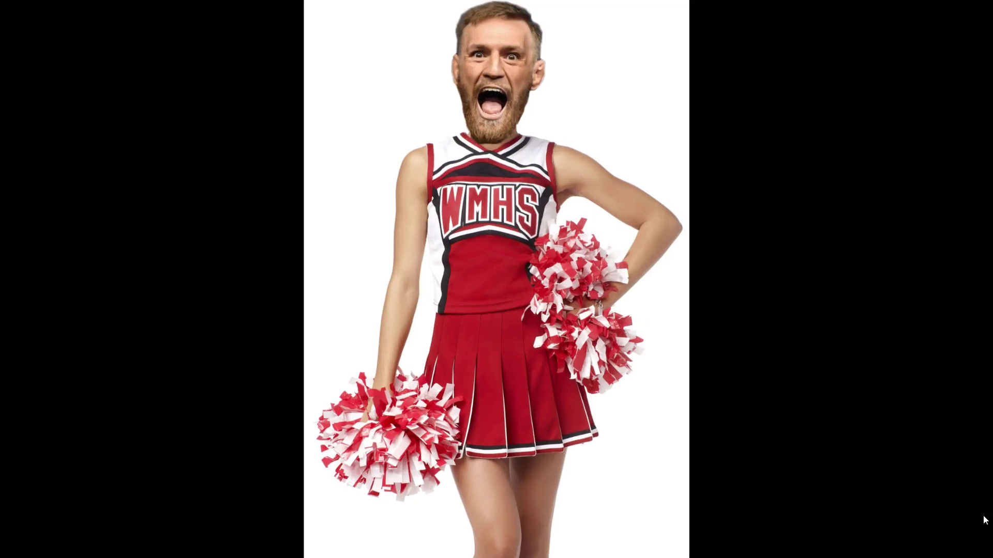
left_click(984, 520)
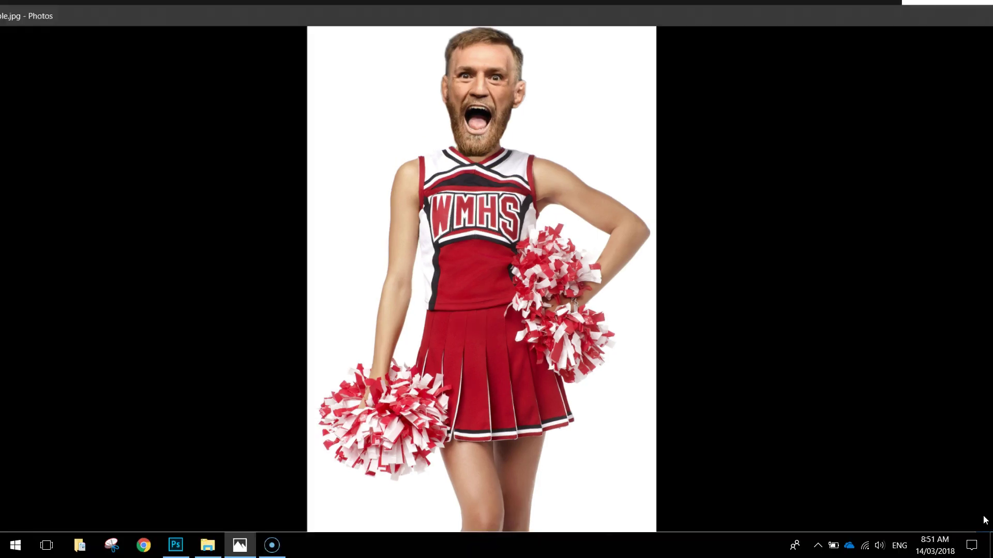
- Open the Cheerleader and Conor McGregor images from the Body Swap folder in Photoshop, ending on the Conor McGregor document
left_click(207, 544)
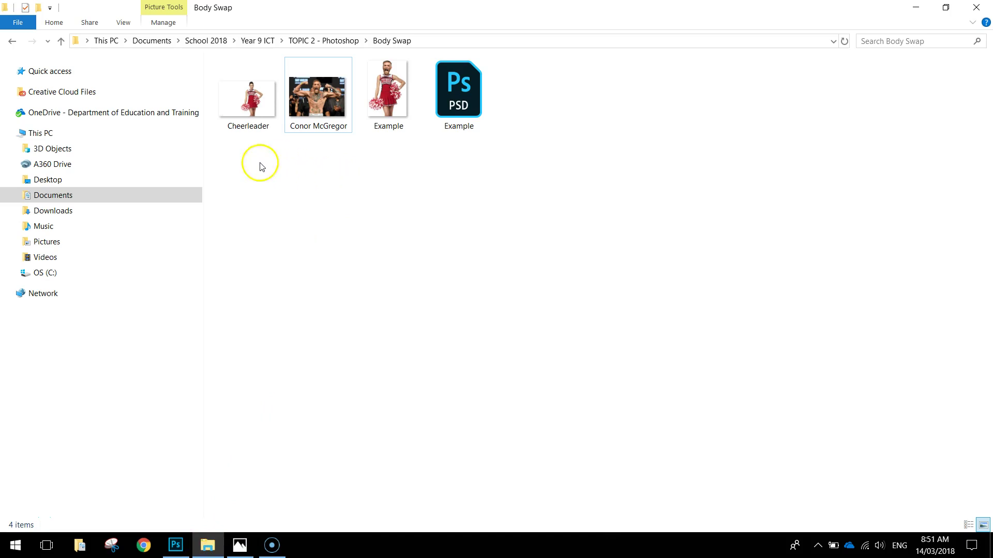
left_click_drag(233, 163, 724, 351)
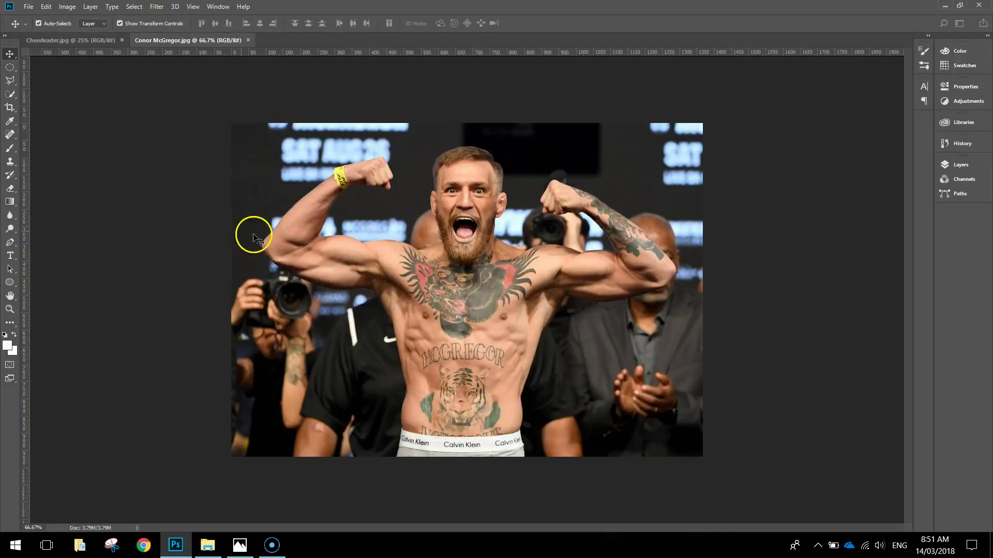
left_click(72, 40)
left_click(178, 43)
left_click(78, 42)
left_click(155, 42)
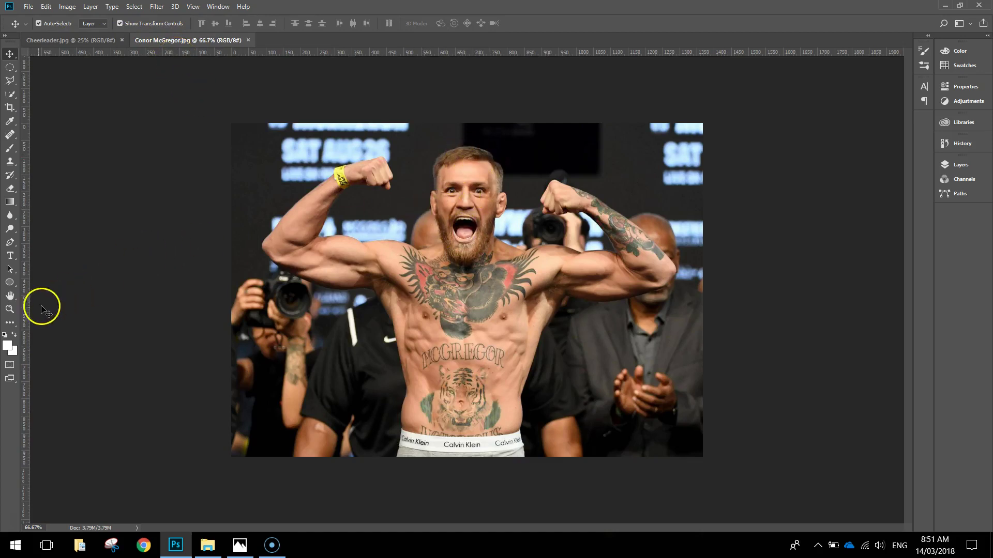
- Select McGregor's whole head from the hair down to the beard with the Quick Selection tool
left_click(11, 312)
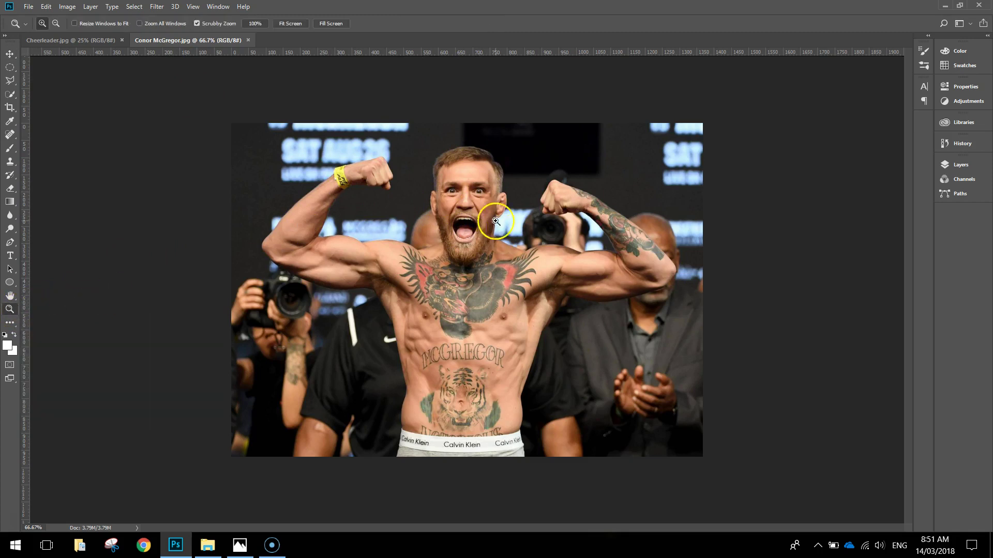
left_click(482, 210)
left_click_drag(482, 210, 523, 266)
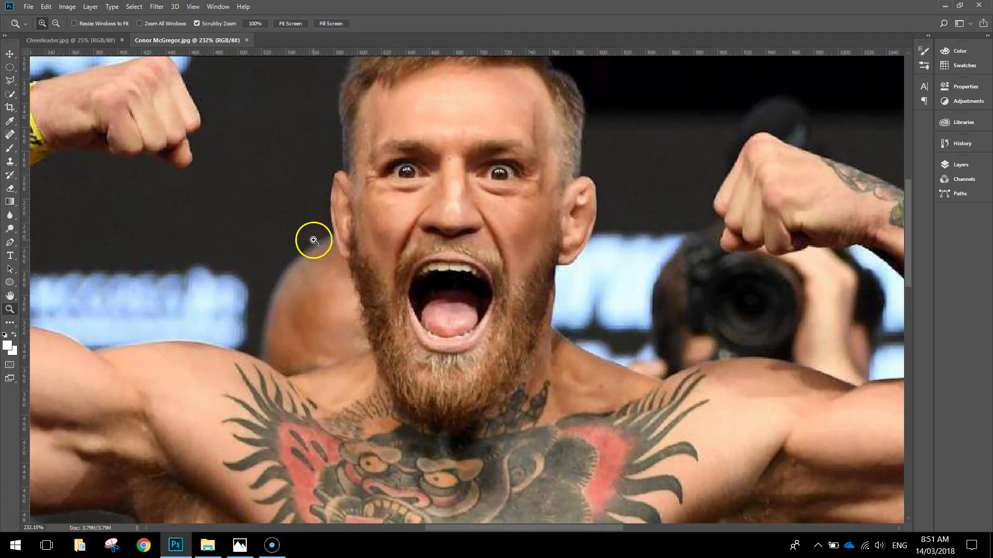
left_click_drag(394, 177, 404, 252)
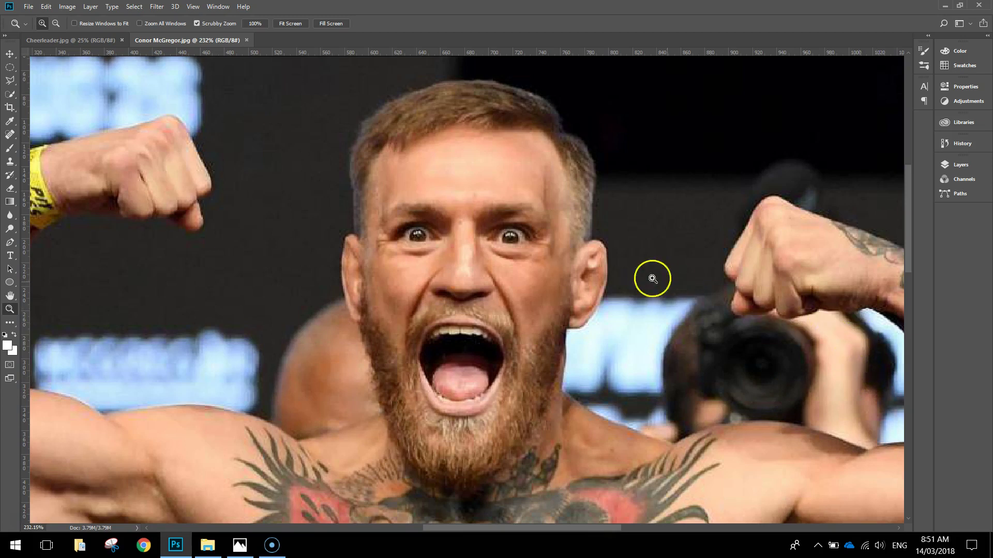
left_click(11, 95)
left_click_drag(12, 101, 52, 95)
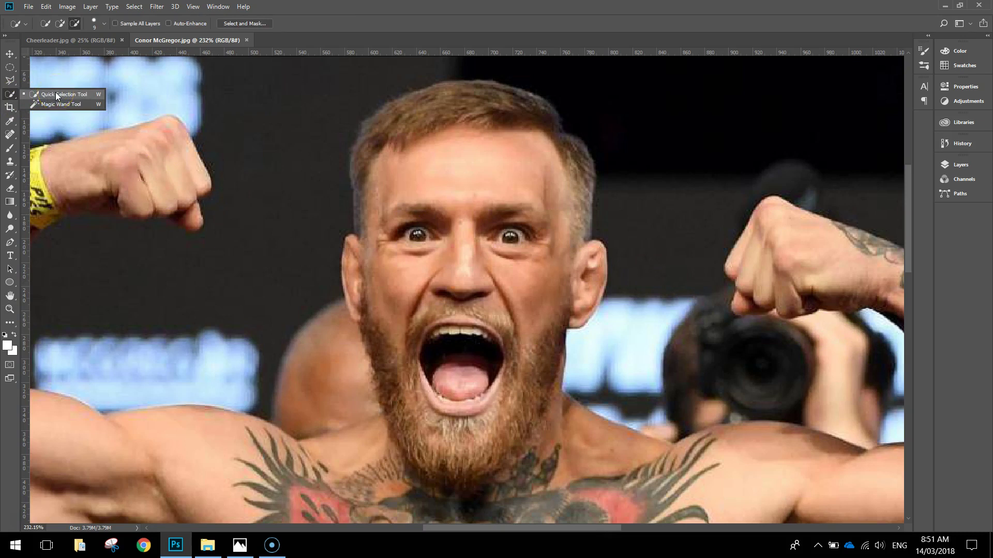
left_click(57, 96)
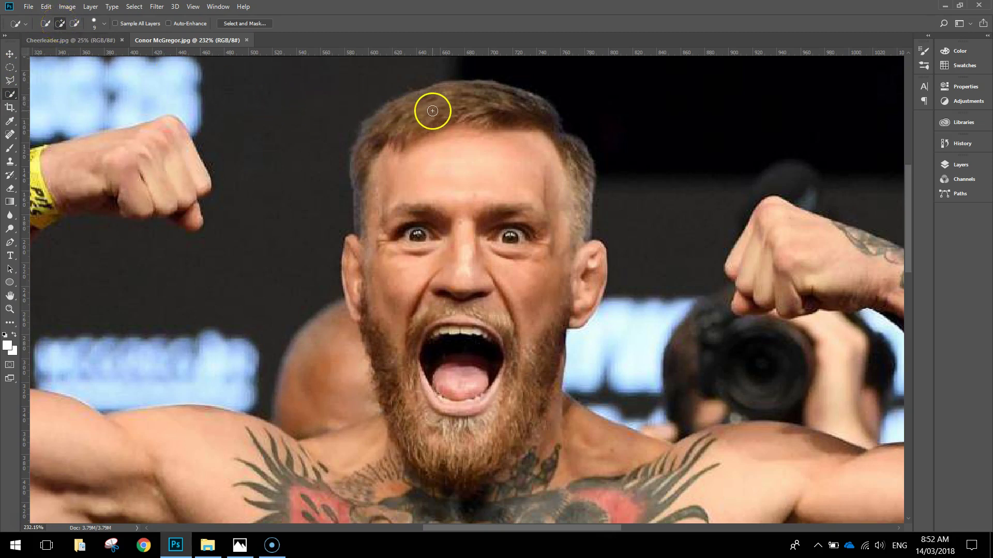
mouse_move(478, 106)
left_mouse_down()
mouse_move(461, 131)
mouse_move(392, 160)
mouse_move(377, 145)
mouse_move(390, 257)
mouse_move(375, 311)
mouse_move(532, 270)
mouse_move(501, 239)
mouse_move(491, 314)
mouse_move(459, 377)
mouse_move(435, 395)
mouse_move(371, 317)
mouse_move(434, 457)
mouse_move(504, 440)
mouse_move(522, 365)
mouse_move(501, 410)
mouse_move(455, 445)
mouse_move(463, 394)
left_mouse_up()
- Subtract the neck and the chest tattoo area below the beard from the head selection
scroll(522, 377, "down", 2)
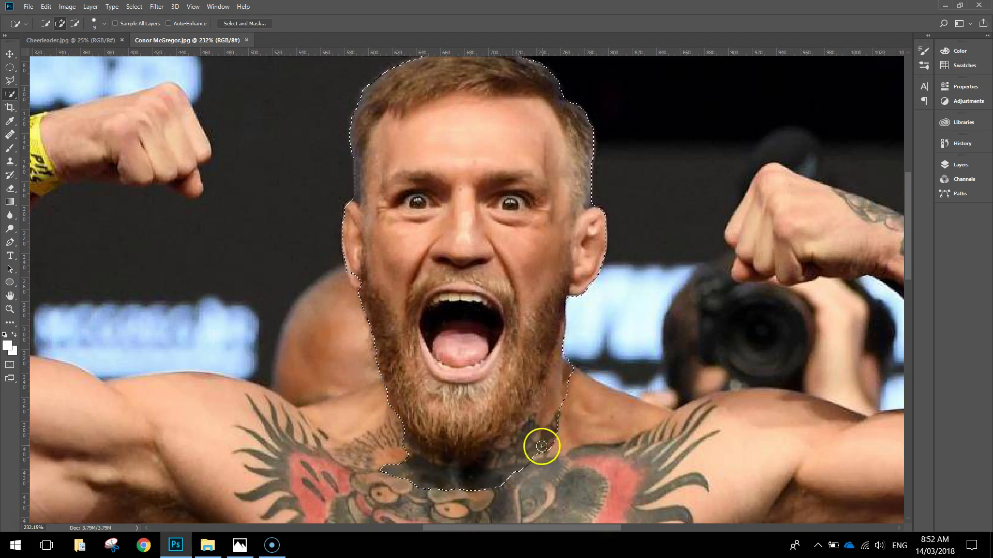
scroll(519, 230, "up", 1)
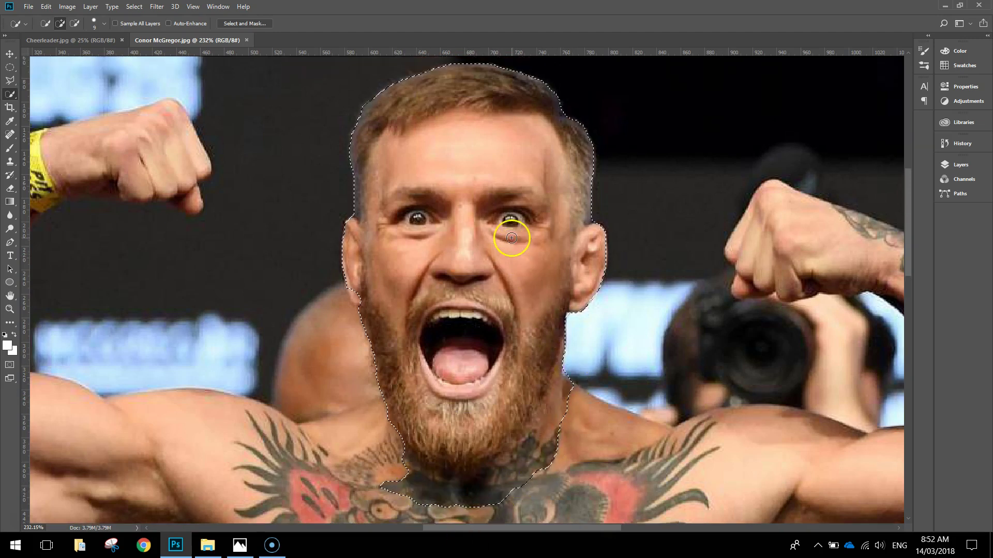
left_click(76, 24)
scroll(572, 288, "down", 2)
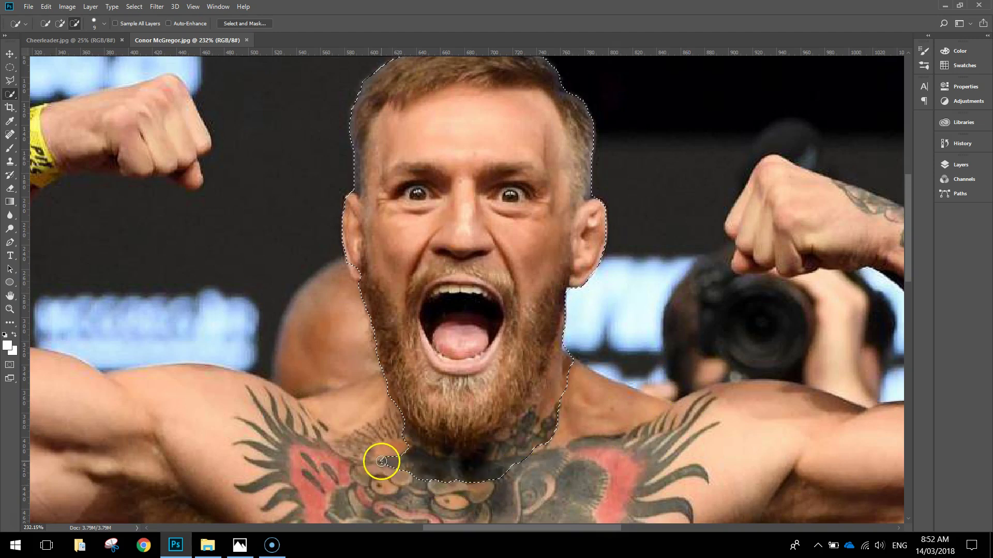
mouse_move(443, 476)
left_mouse_down()
mouse_move(494, 470)
mouse_move(483, 483)
mouse_move(404, 482)
left_mouse_up()
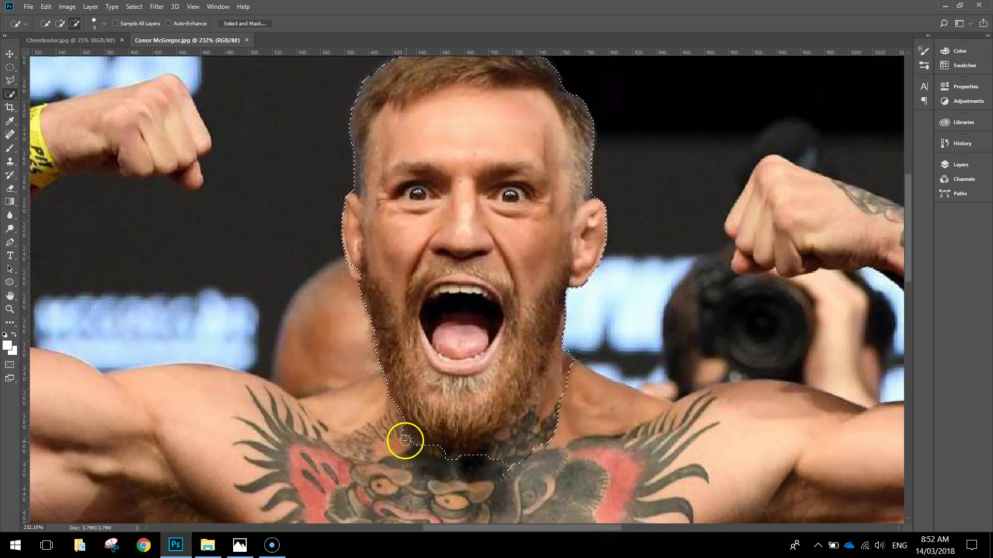
mouse_move(417, 446)
left_mouse_down()
mouse_move(481, 460)
mouse_move(542, 448)
mouse_move(519, 474)
mouse_move(575, 384)
mouse_move(548, 410)
mouse_move(576, 338)
left_mouse_up()
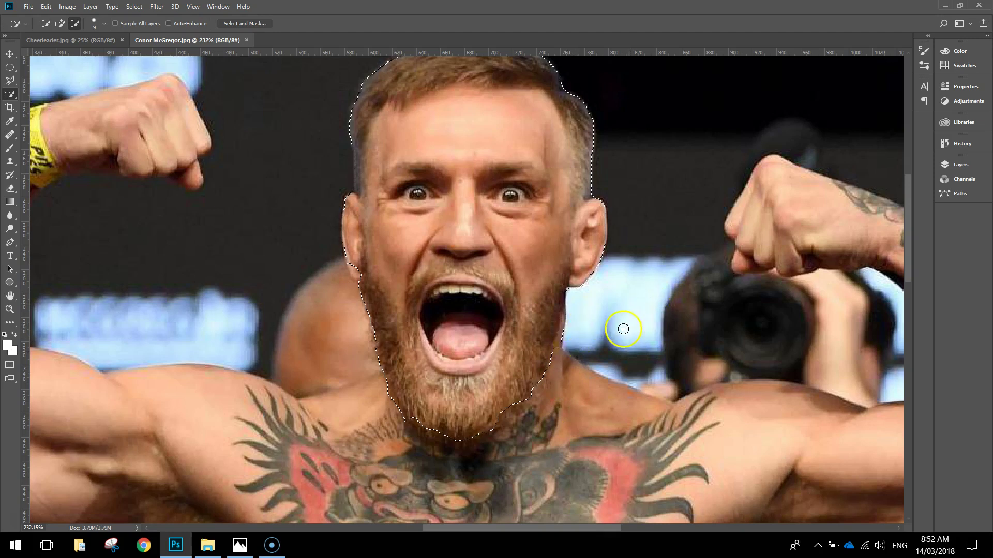
- Refine the head selection by adding the missed beard and ear edges and subtracting the remaining neck beside the beard
left_click(60, 24)
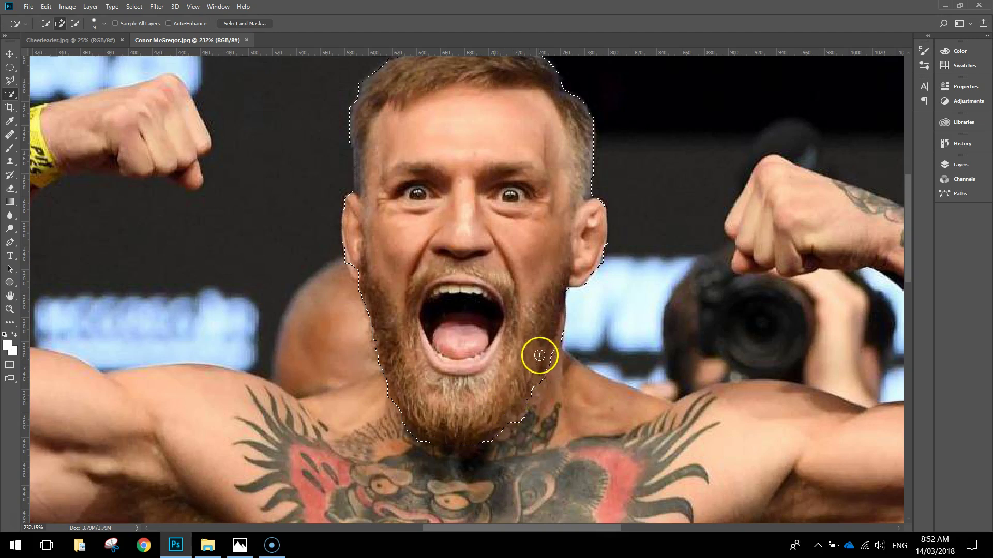
left_click(75, 23)
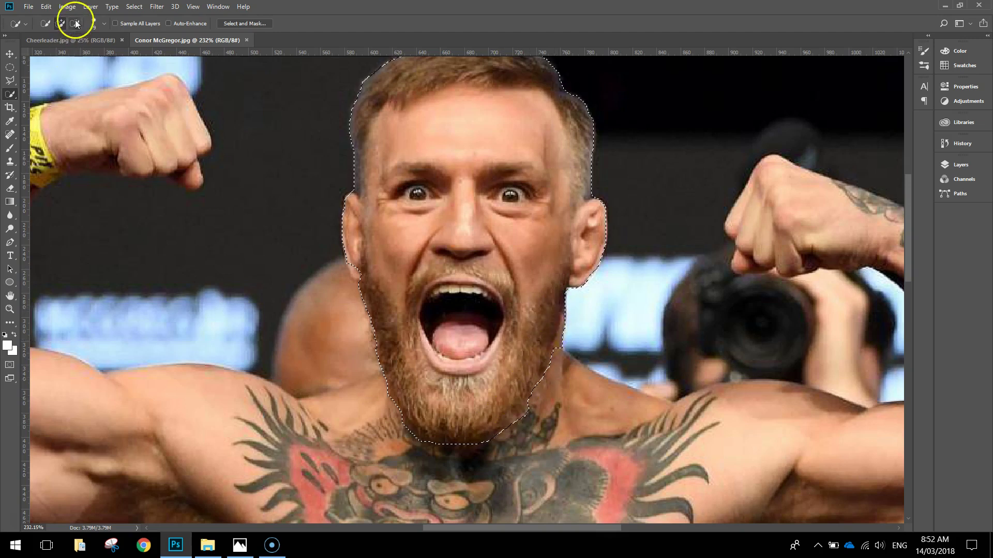
mouse_move(563, 425)
left_mouse_down()
mouse_move(526, 421)
mouse_move(563, 355)
left_mouse_up()
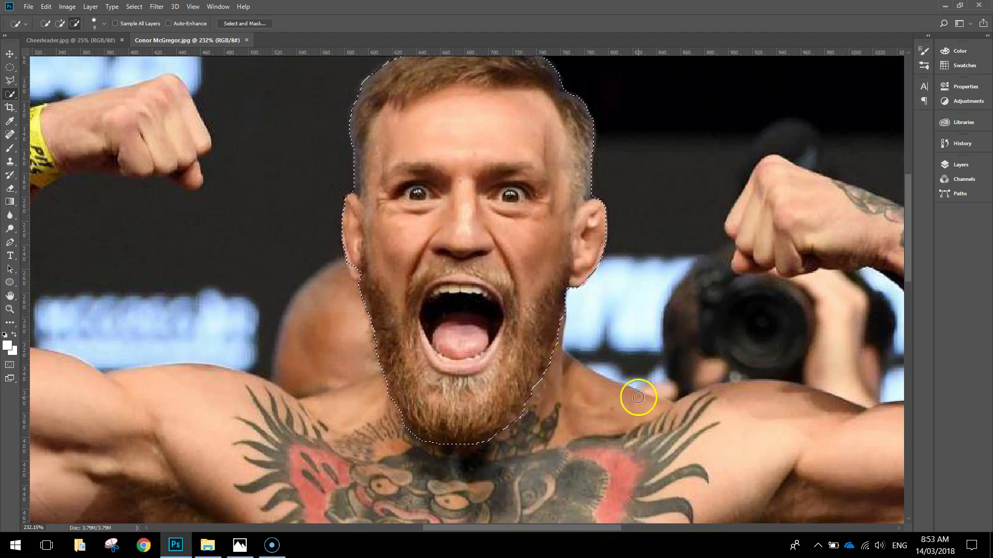
scroll(457, 336, "up", 3)
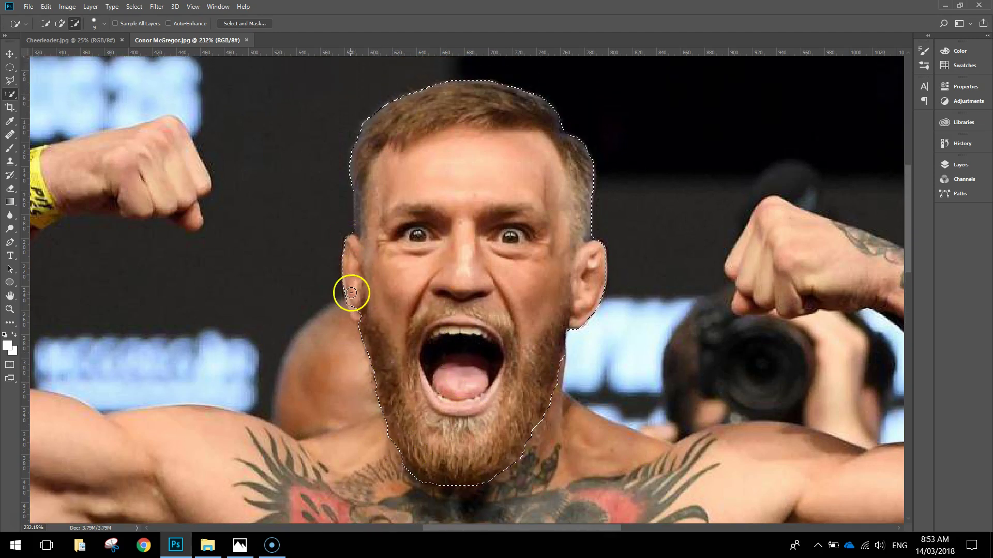
left_click(60, 23)
left_click_drag(368, 304, 355, 310)
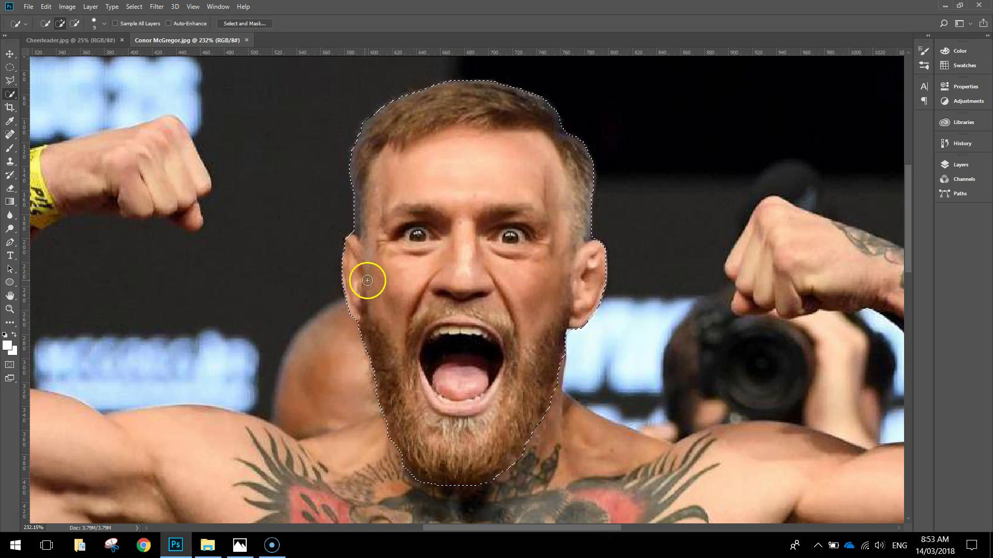
- Clean up the beard's side and lower edges in Select and Mask by adding missing hair and subtracting the dark fringe under the chin
left_click(244, 24)
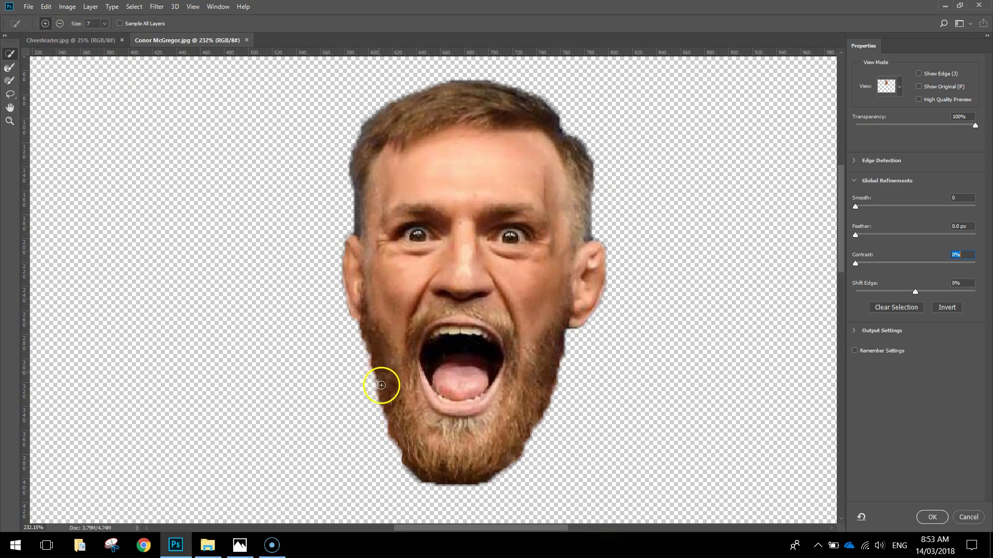
mouse_move(379, 365)
left_mouse_down()
mouse_move(370, 337)
mouse_move(410, 460)
mouse_move(473, 451)
left_mouse_up()
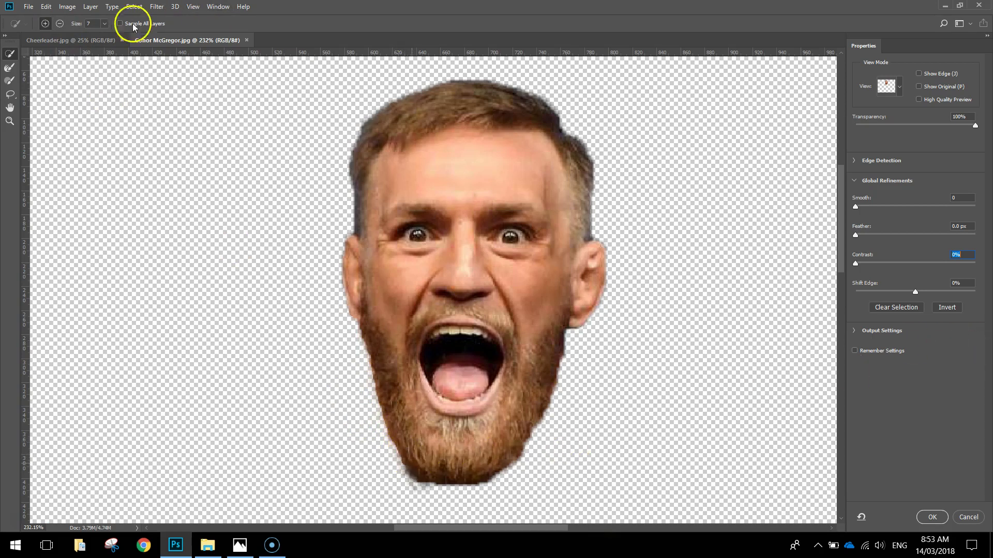
left_click(60, 23)
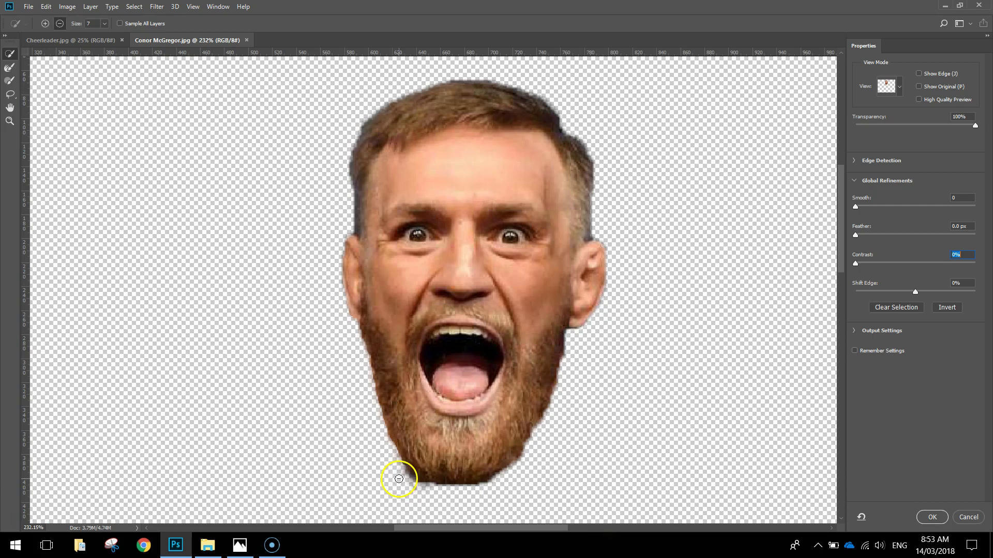
mouse_move(399, 479)
left_mouse_down()
mouse_move(429, 495)
mouse_move(401, 476)
mouse_move(435, 500)
mouse_move(528, 488)
left_mouse_up()
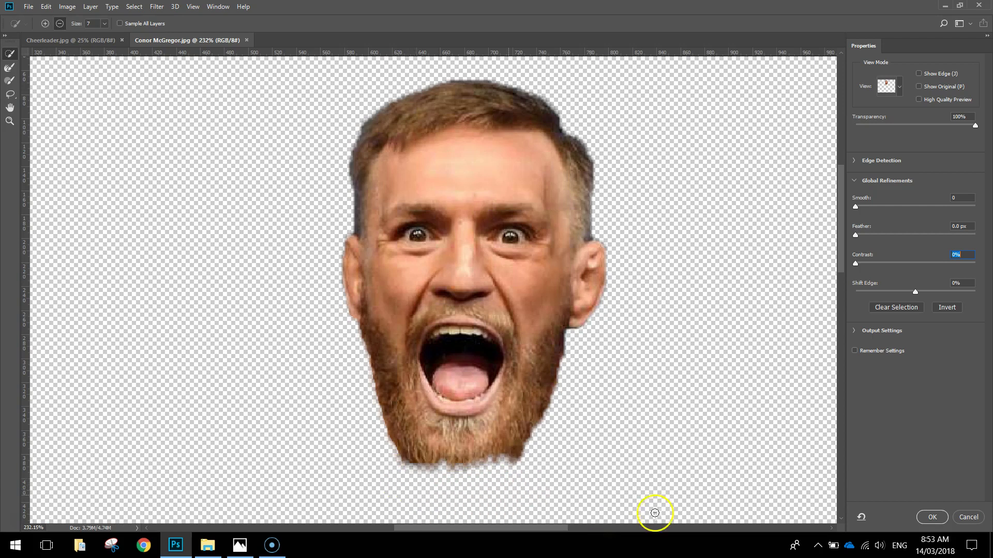
left_click(45, 24)
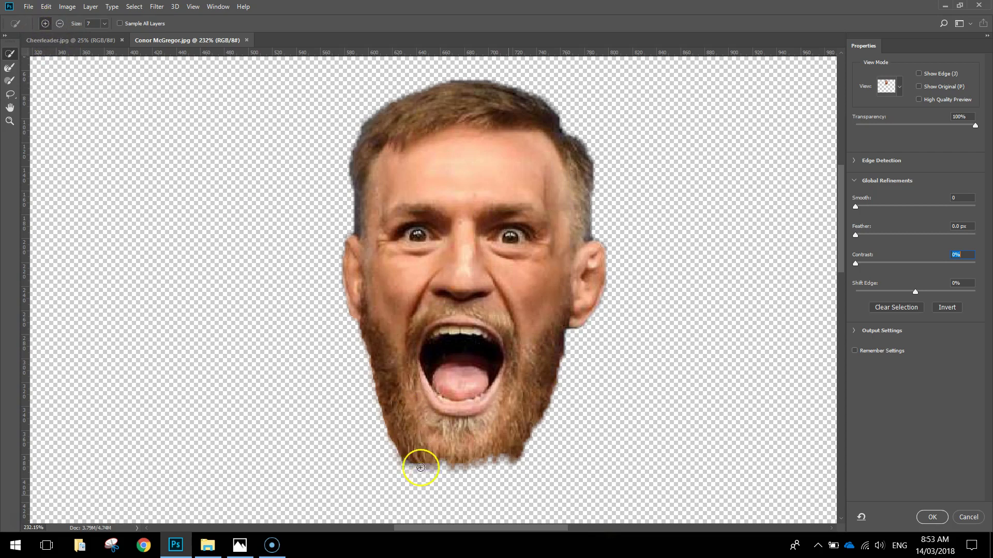
mouse_move(419, 461)
left_mouse_down()
mouse_move(463, 466)
mouse_move(512, 454)
mouse_move(470, 464)
mouse_move(402, 454)
mouse_move(450, 431)
left_mouse_up()
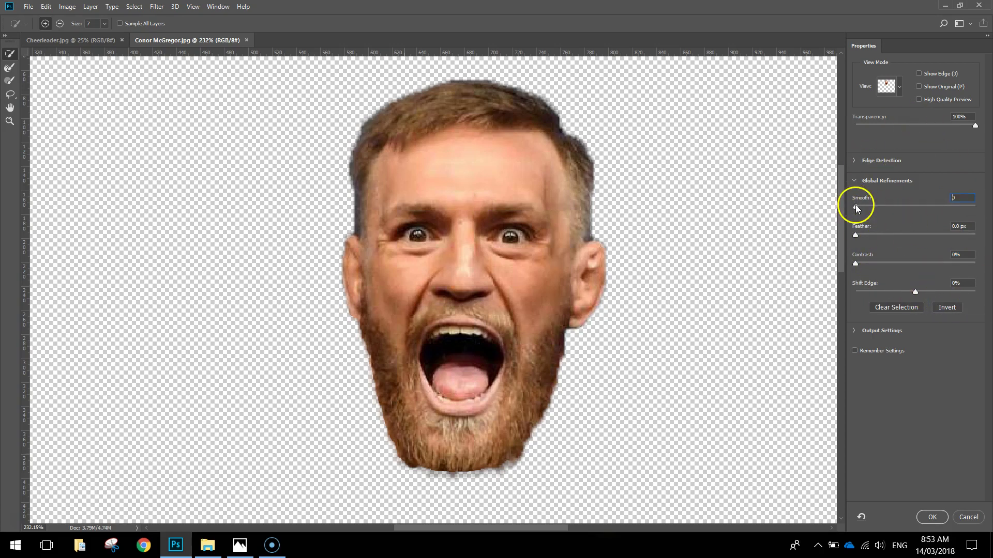
- Refine the head mask with Smooth 50, Feather 1.0 px and Contrast 9%, and apply it as a selection
left_click_drag(856, 206, 910, 215)
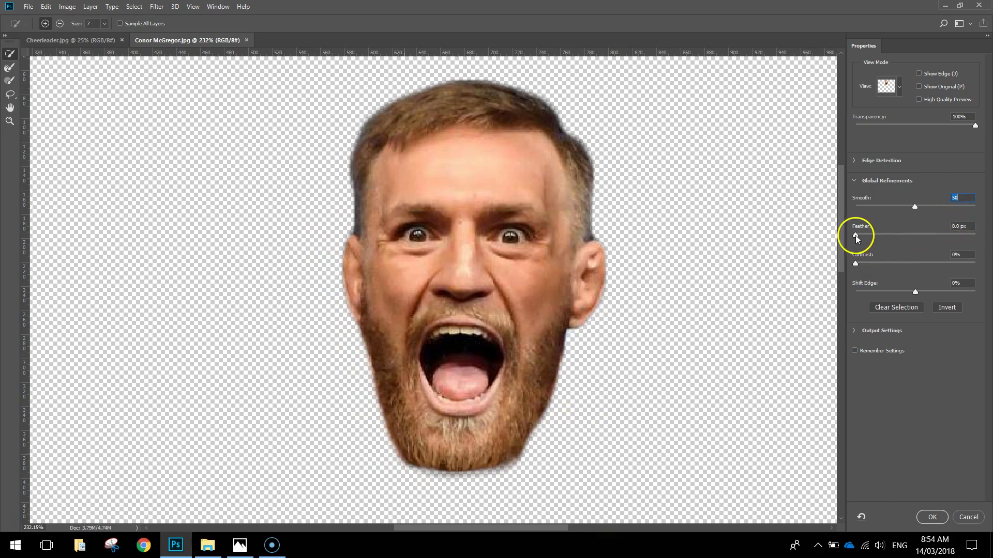
left_click_drag(855, 235, 872, 235)
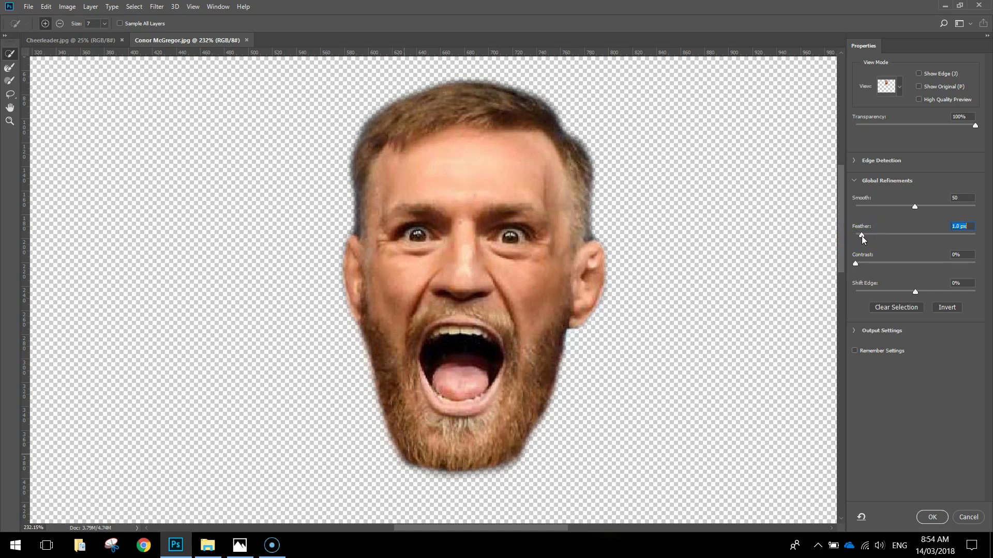
mouse_move(856, 261)
left_mouse_down()
mouse_move(898, 259)
mouse_move(867, 262)
left_mouse_up()
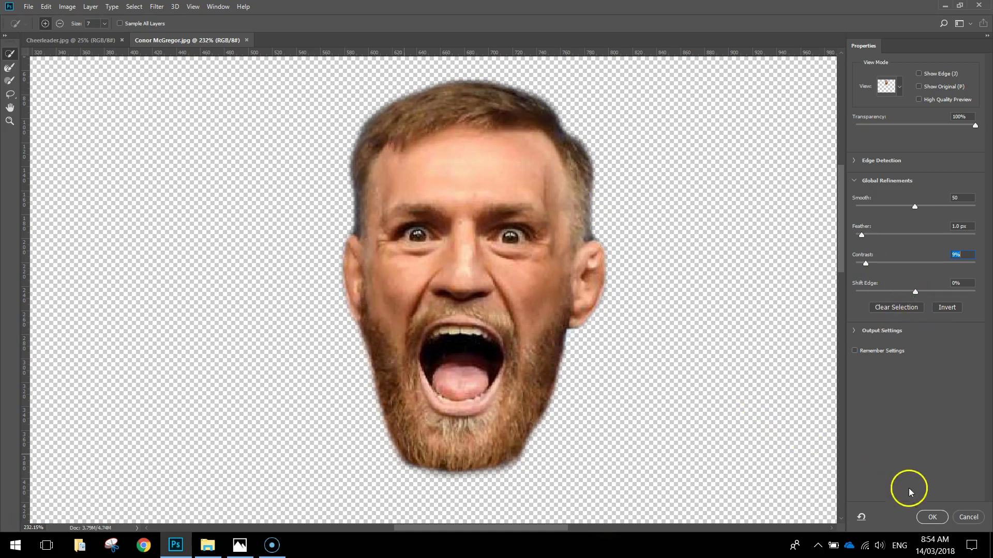
left_click(933, 517)
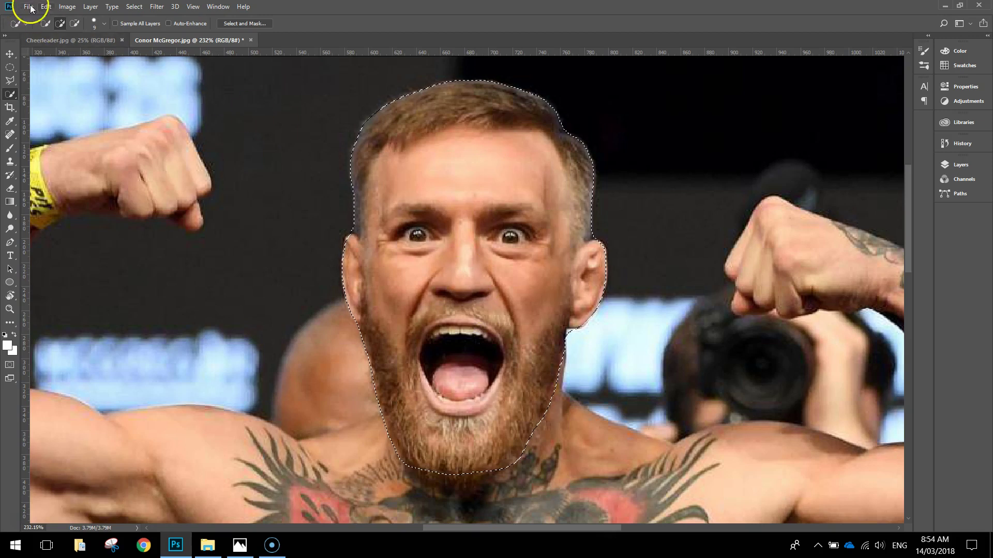
- Copy the selected head and switch to the Cheerleader.jpg document
left_click(46, 7)
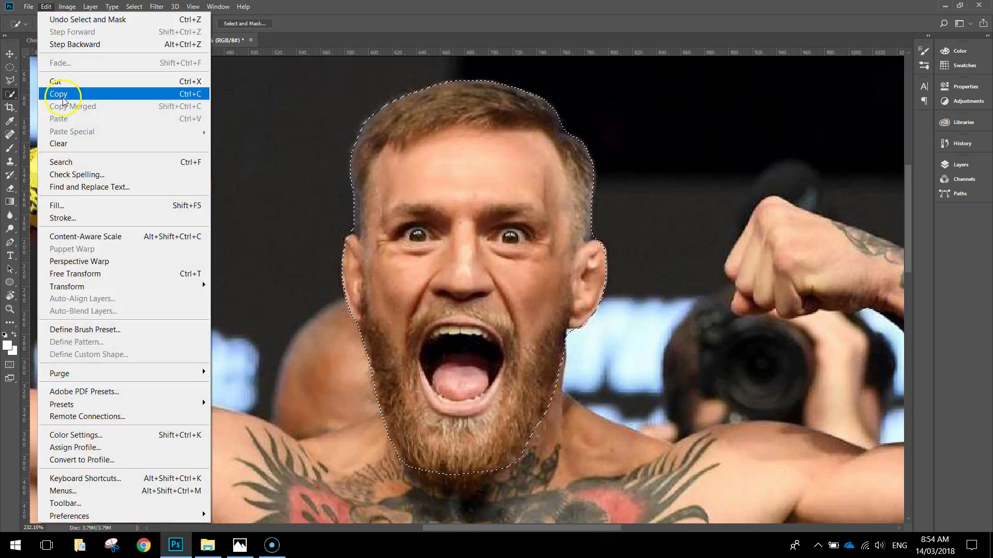
left_click(78, 97)
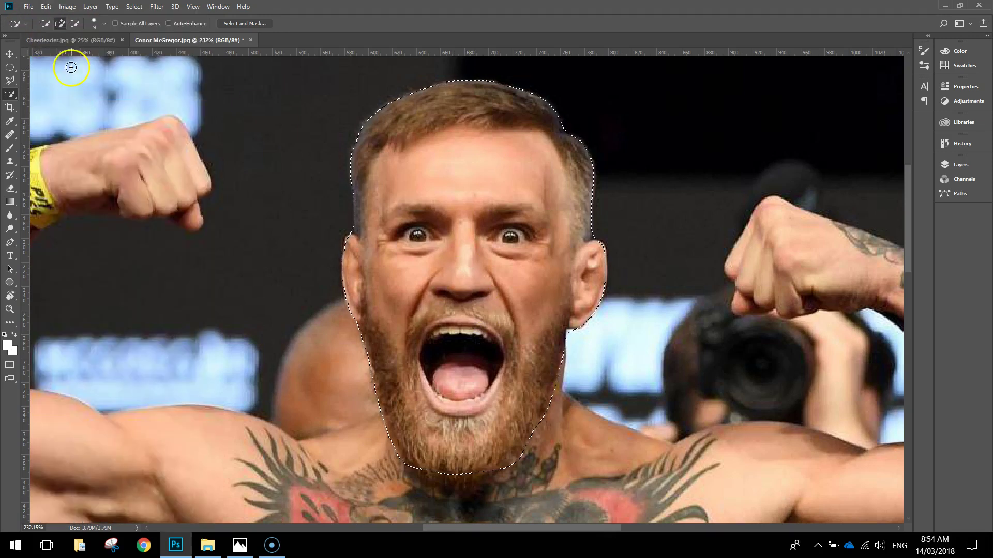
left_click(66, 39)
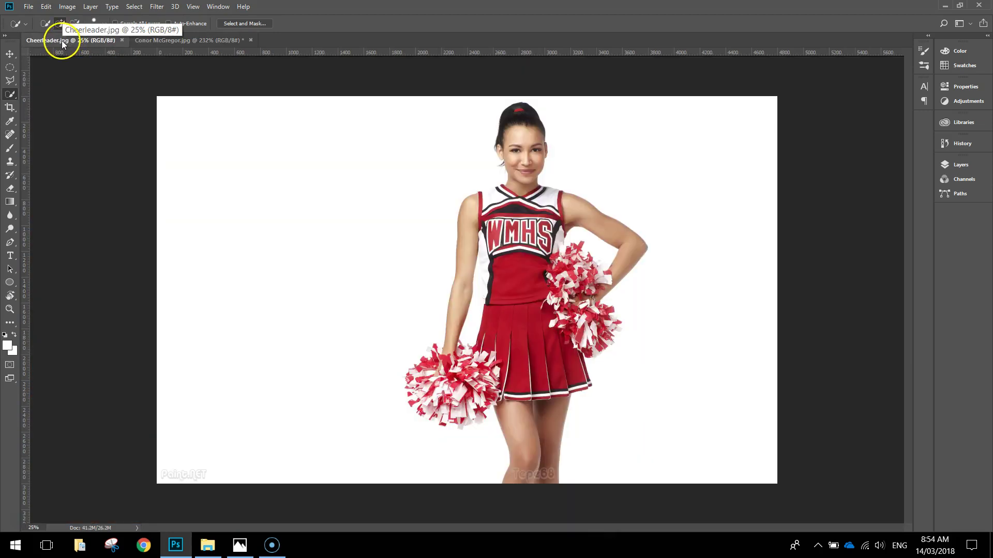
- Paste the copied head, move it to the blank area beside the cheerleader and enlarge it proportionally to about 237%
left_click(46, 6)
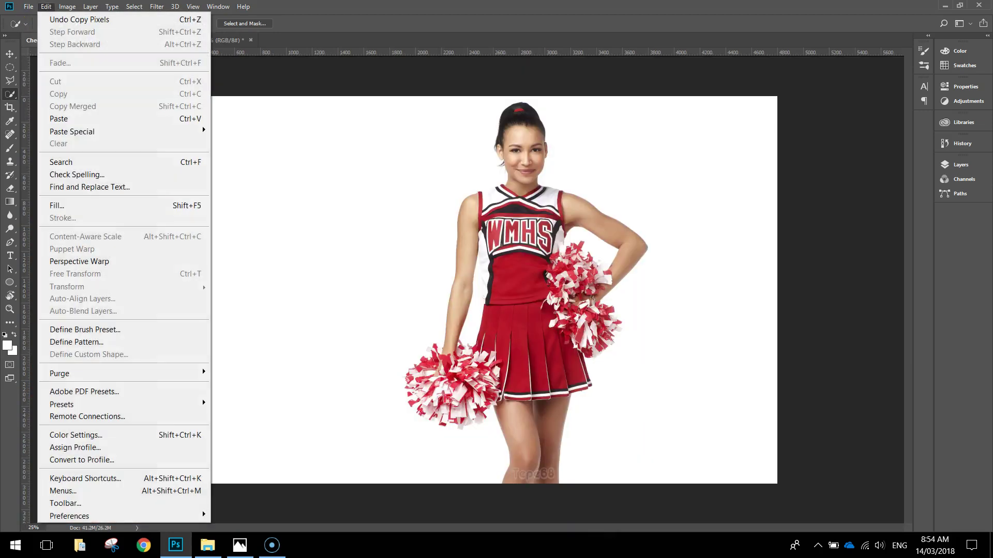
left_click(59, 118)
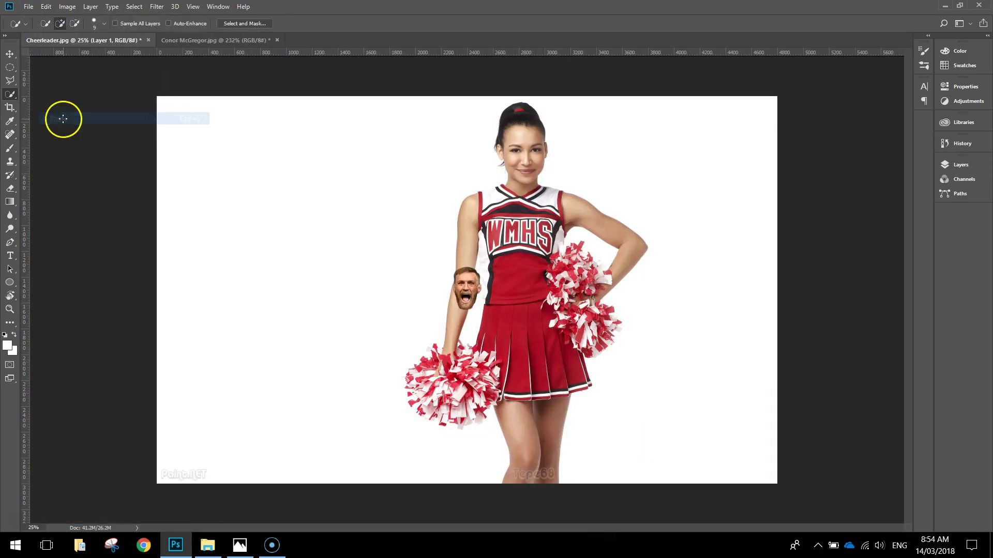
left_click(10, 56)
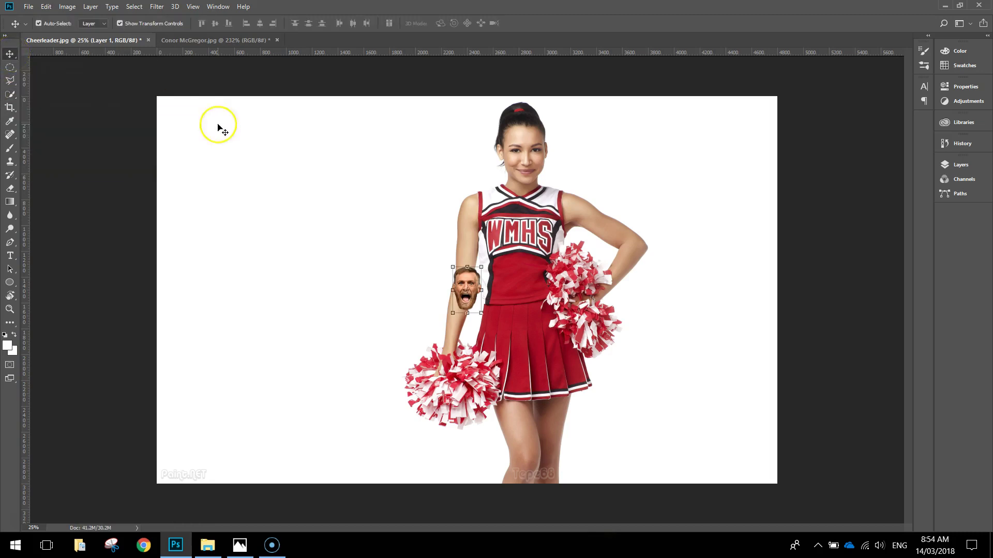
left_click_drag(471, 278, 343, 146)
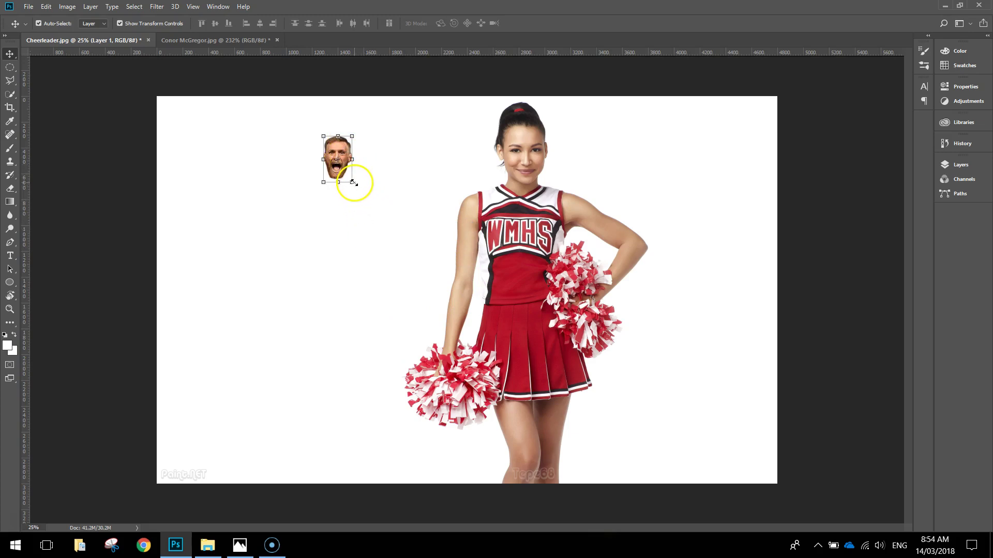
left_click_drag(352, 182, 396, 243)
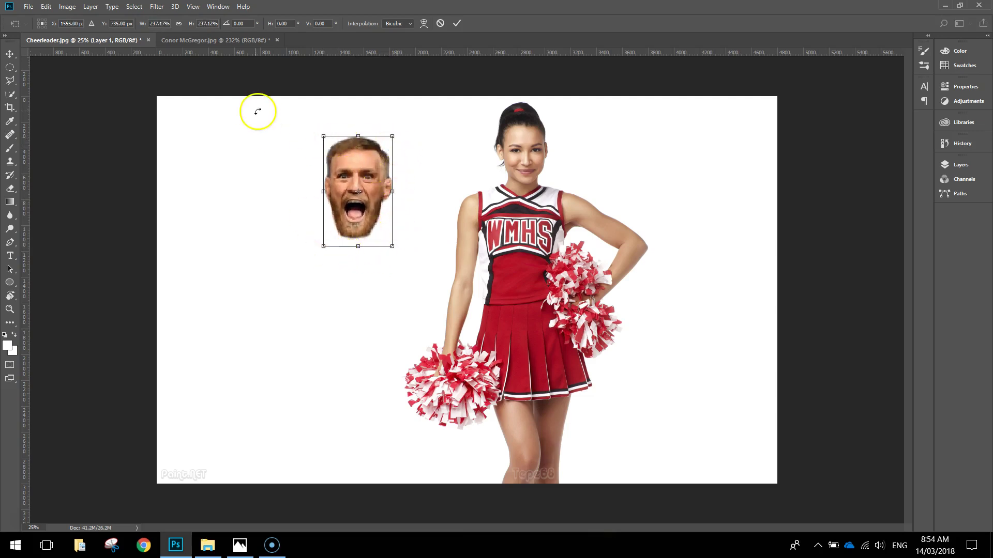
left_click(457, 24)
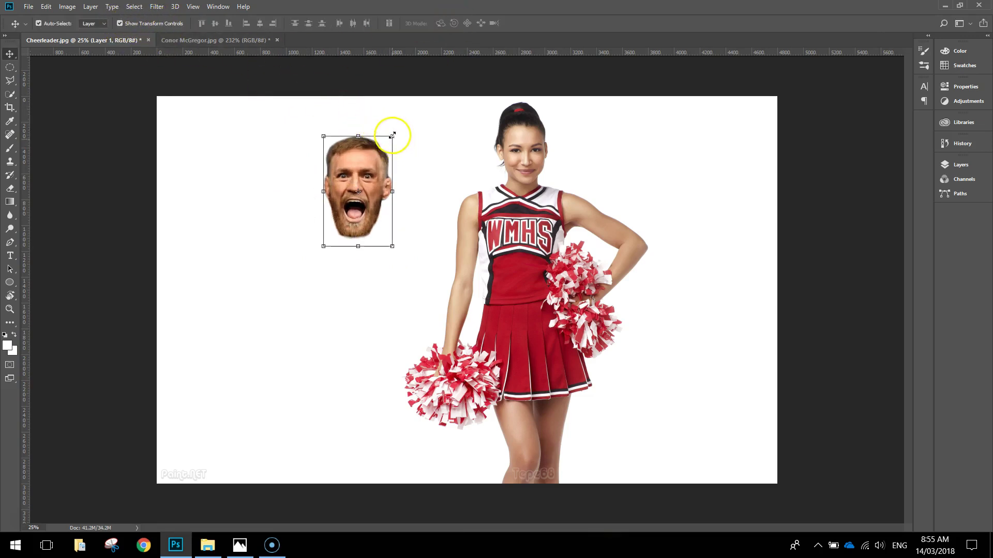
- Test the head's size over the cheerleader's face, then scale it to about 91% and park it on the blank white area
mouse_move(392, 136)
left_mouse_down()
mouse_move(411, 105)
mouse_move(399, 125)
left_mouse_up()
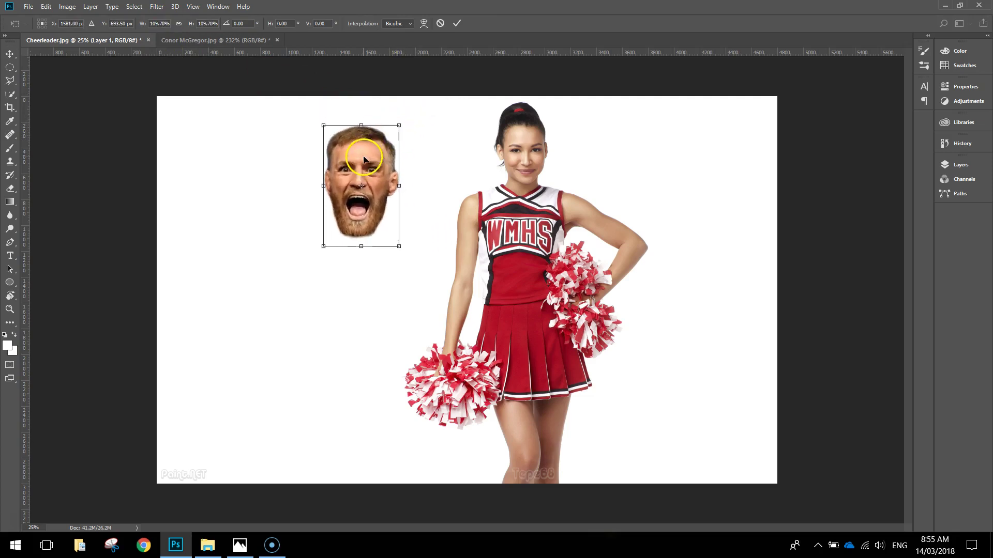
left_click_drag(371, 160, 535, 114)
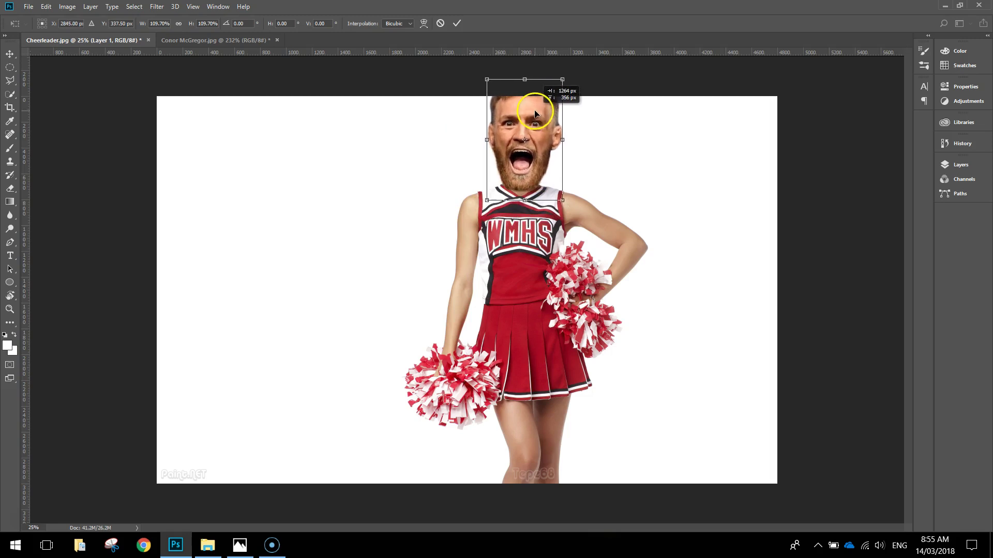
left_click_drag(561, 79, 291, 150)
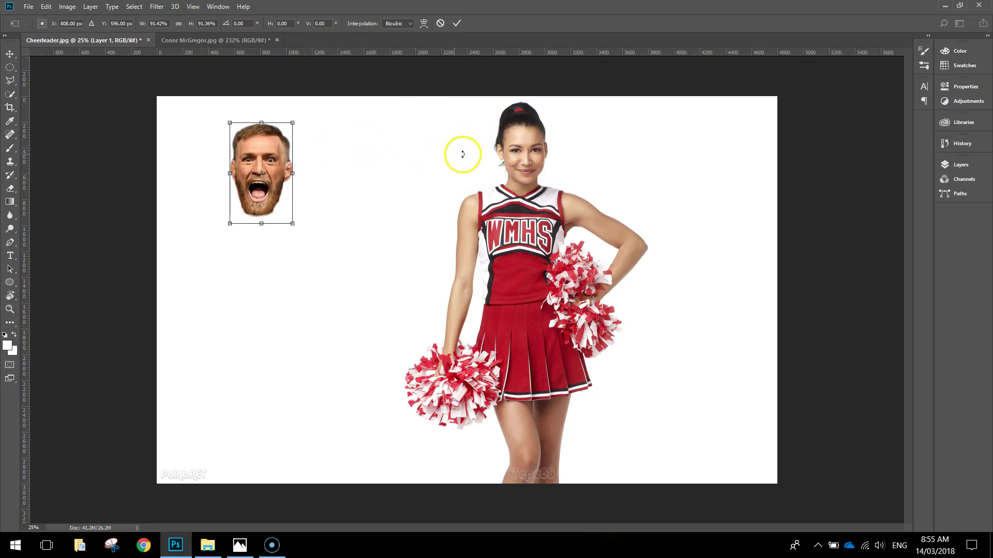
left_click(456, 24)
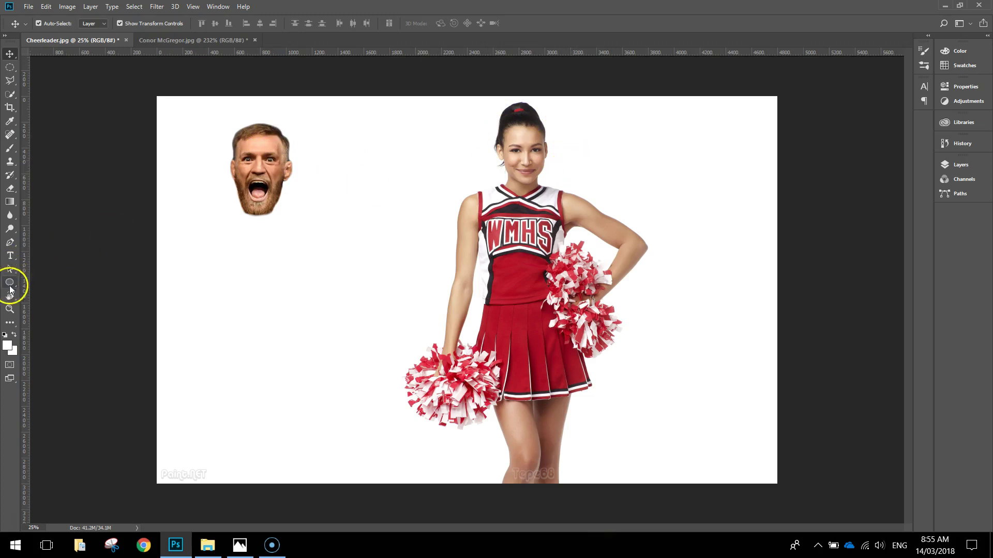
- Choose a soft round brush with 0% hardness for painting around the cheerleader's head
left_click(9, 308)
left_click_drag(514, 146, 553, 226)
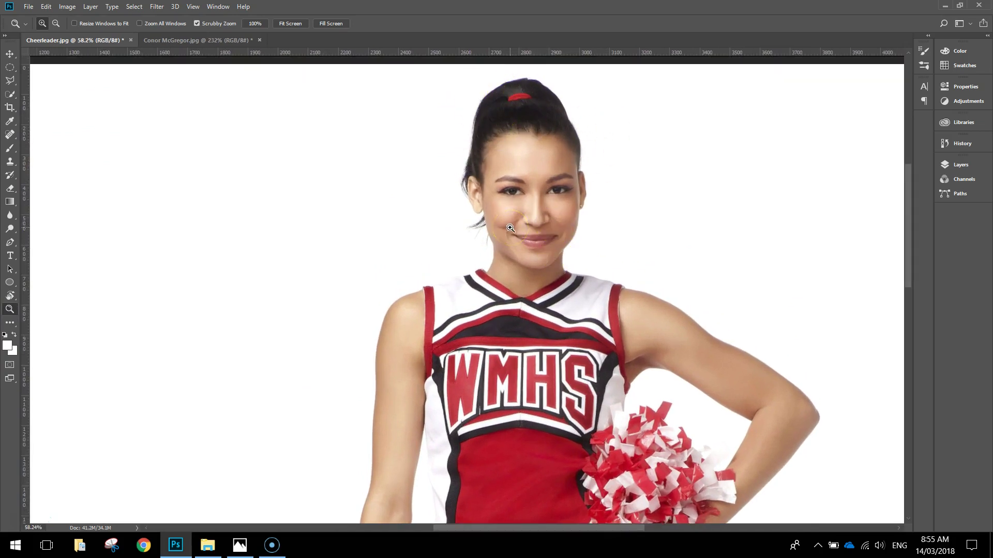
left_click(9, 150)
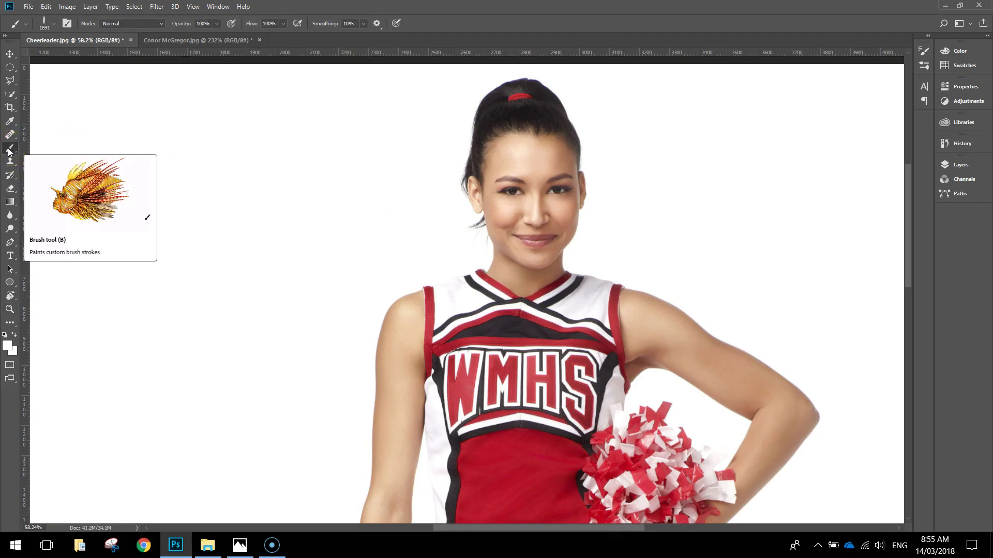
left_click(55, 23)
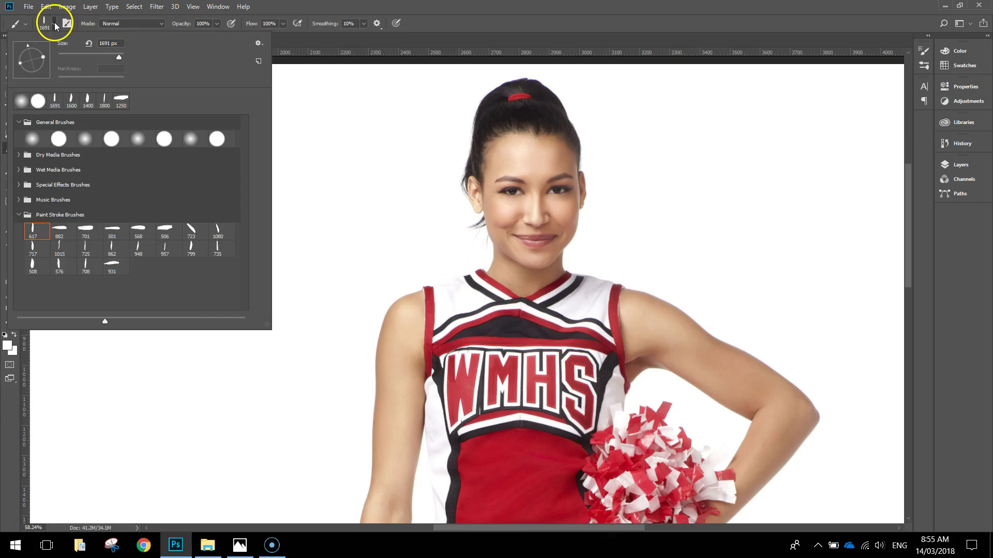
left_click(19, 106)
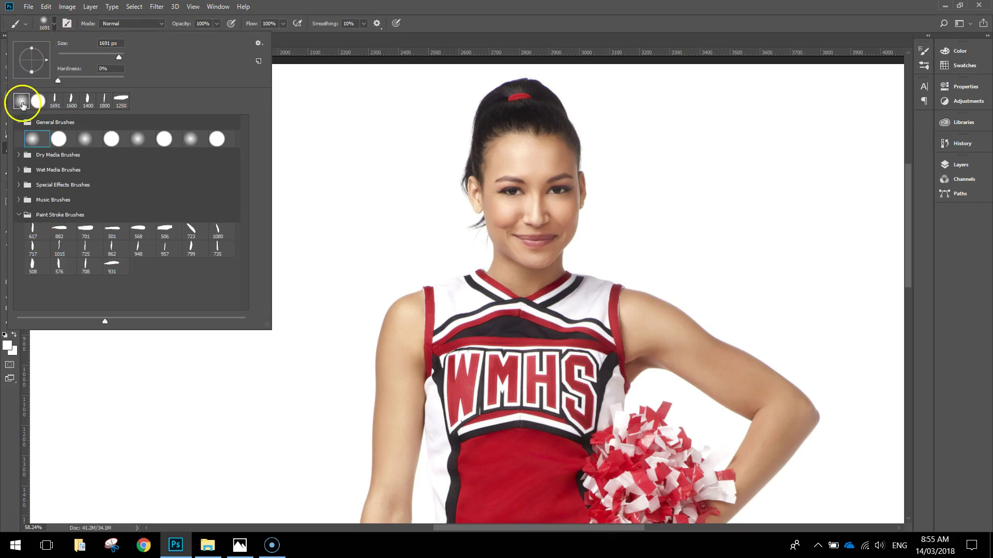
left_click(53, 24)
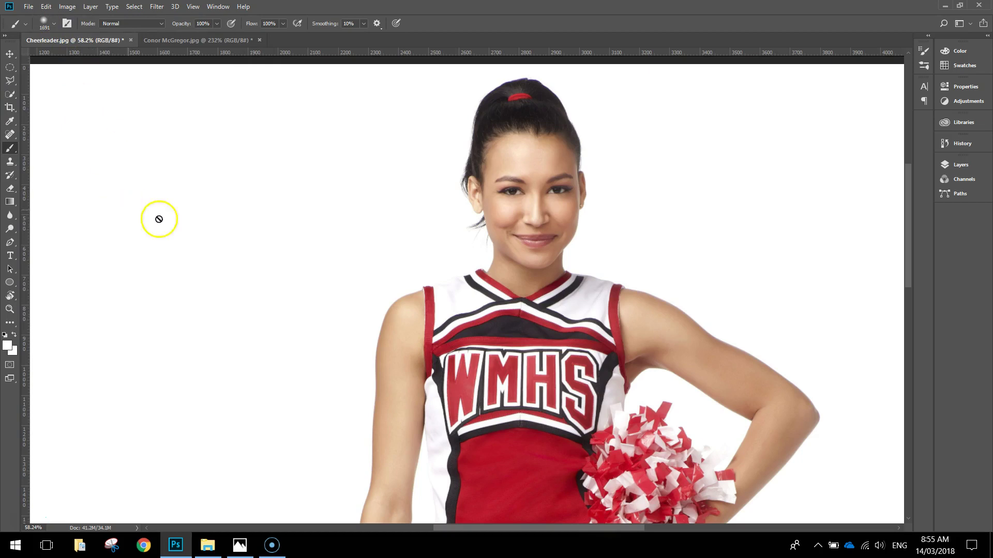
- Make the Background layer active and reduce the brush size to 152 px
left_click(965, 164)
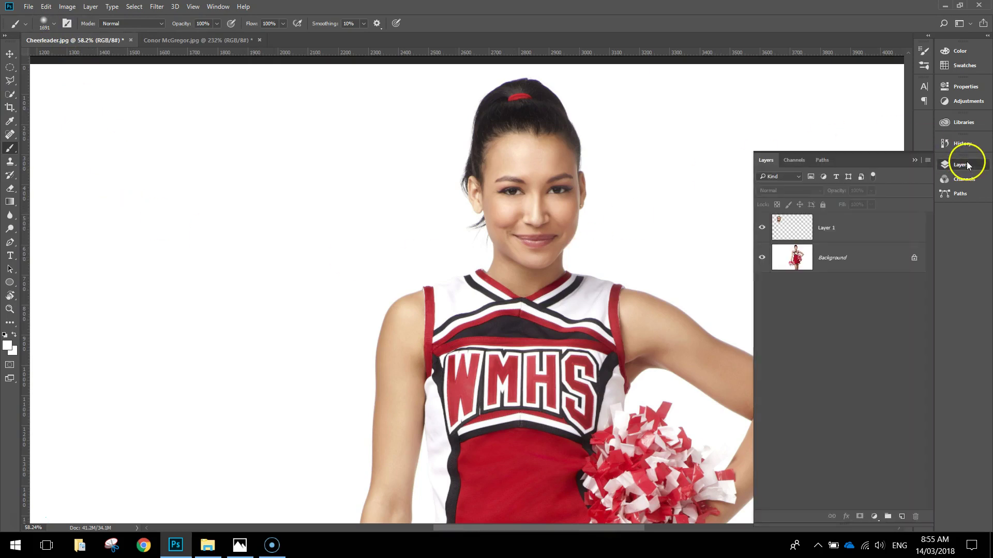
left_click(858, 256)
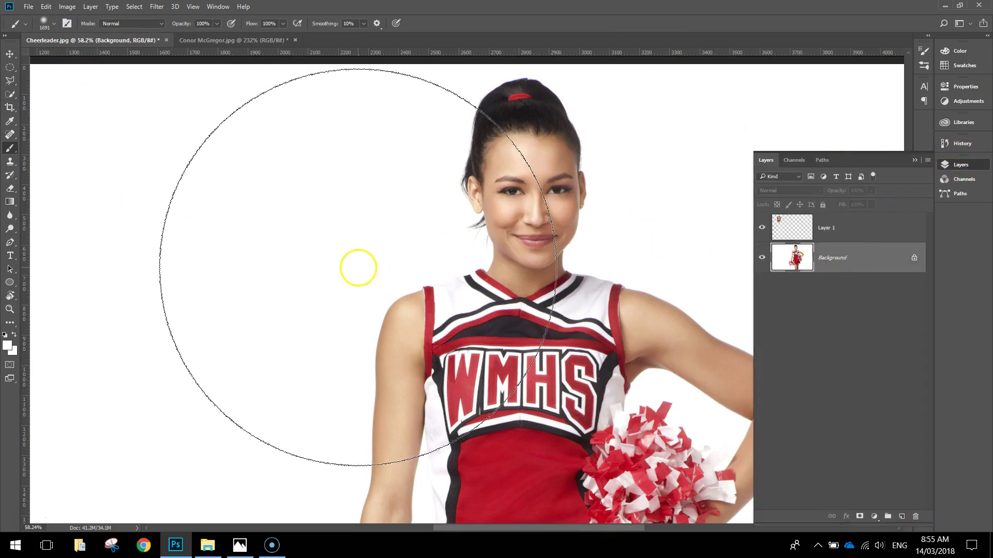
left_click(942, 166)
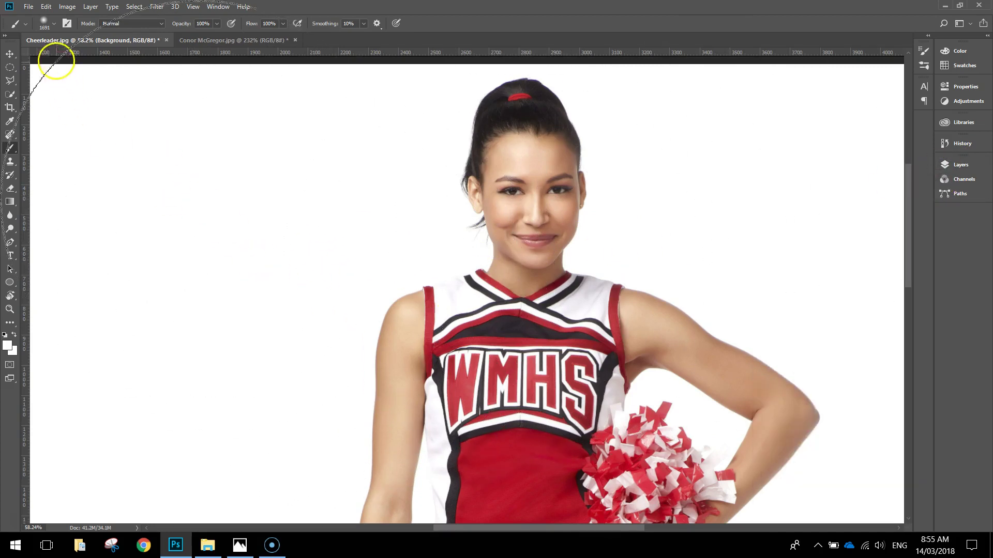
left_click(51, 24)
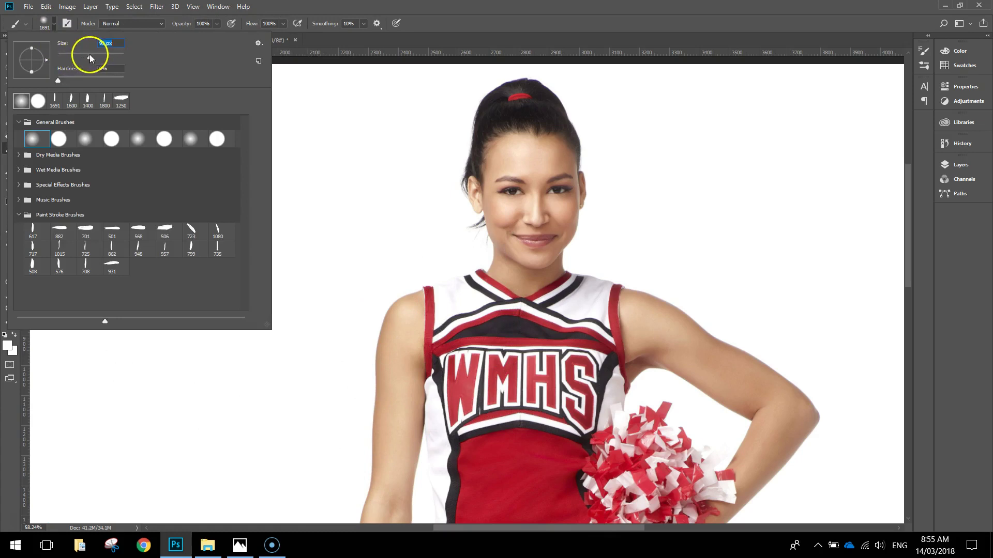
left_click_drag(89, 56, 99, 55)
left_click(357, 123)
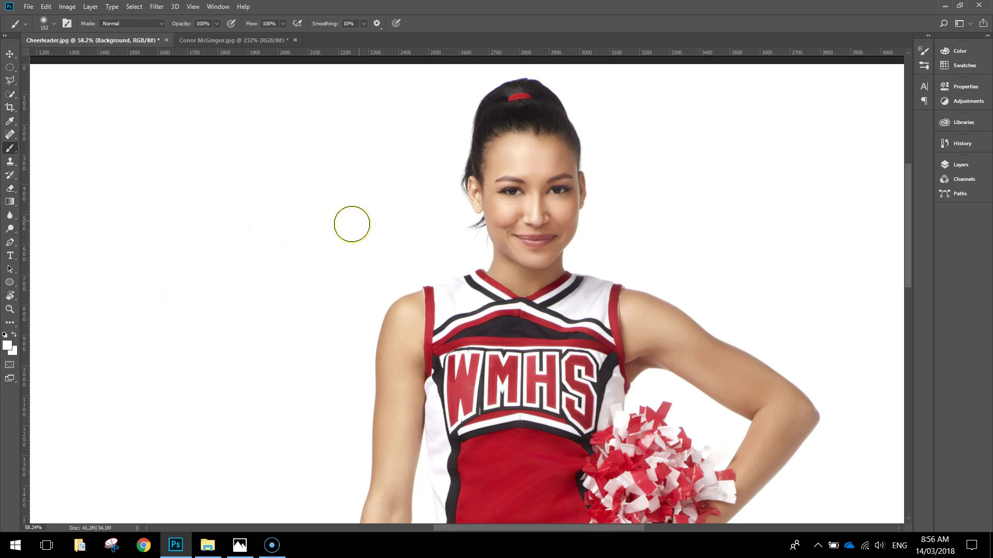
- Set the foreground colour to white (ffffff) and paint out the cheerleader's head down to the chin
left_click(8, 346)
left_click_drag(210, 282, 253, 201)
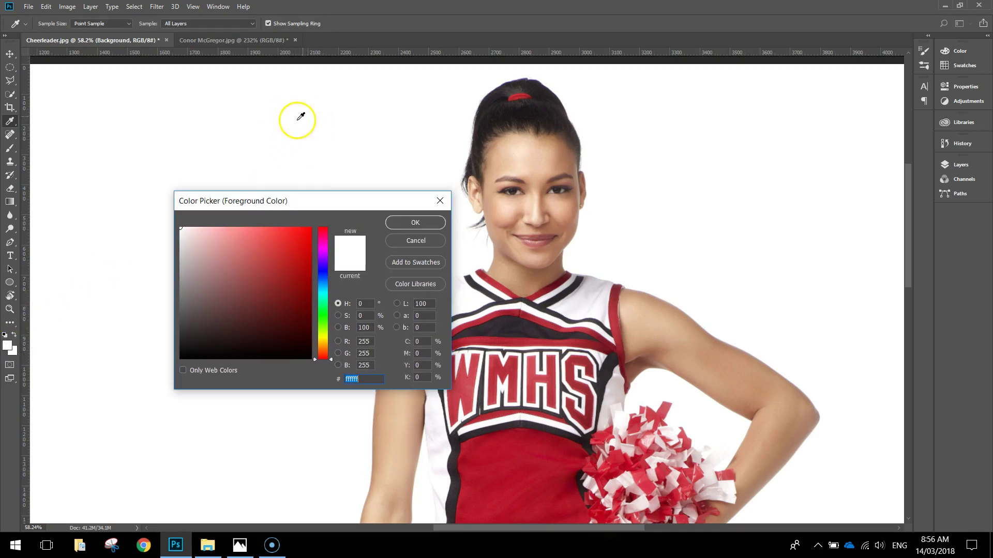
left_click(423, 223)
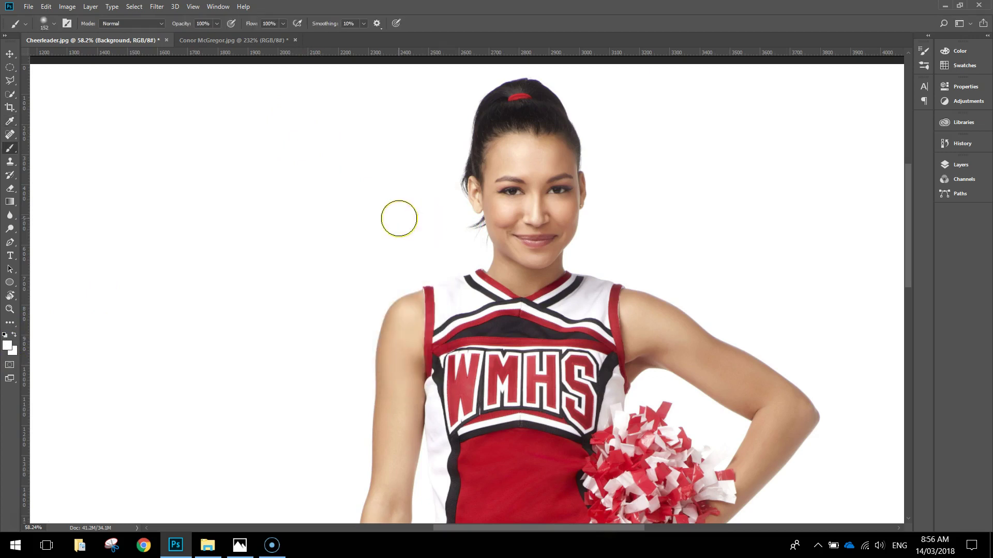
mouse_move(452, 104)
left_mouse_down()
mouse_move(558, 93)
mouse_move(486, 92)
mouse_move(572, 106)
mouse_move(494, 124)
mouse_move(576, 133)
mouse_move(448, 160)
mouse_move(433, 171)
mouse_move(452, 191)
mouse_move(543, 210)
mouse_move(623, 212)
mouse_move(482, 232)
mouse_move(662, 218)
left_mouse_up()
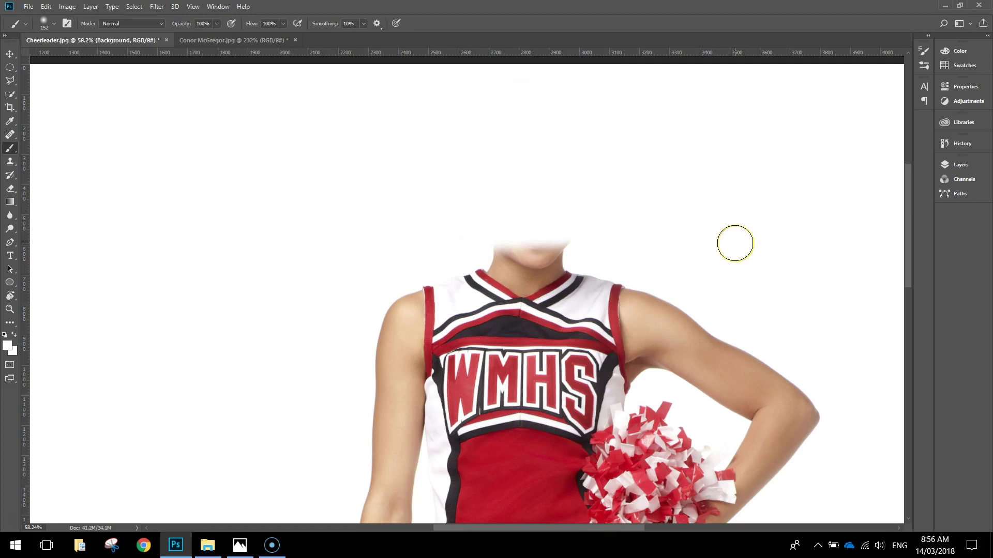
- Move the pasted head onto the cheerleader's neck, covering the remaining chin
left_click(9, 55)
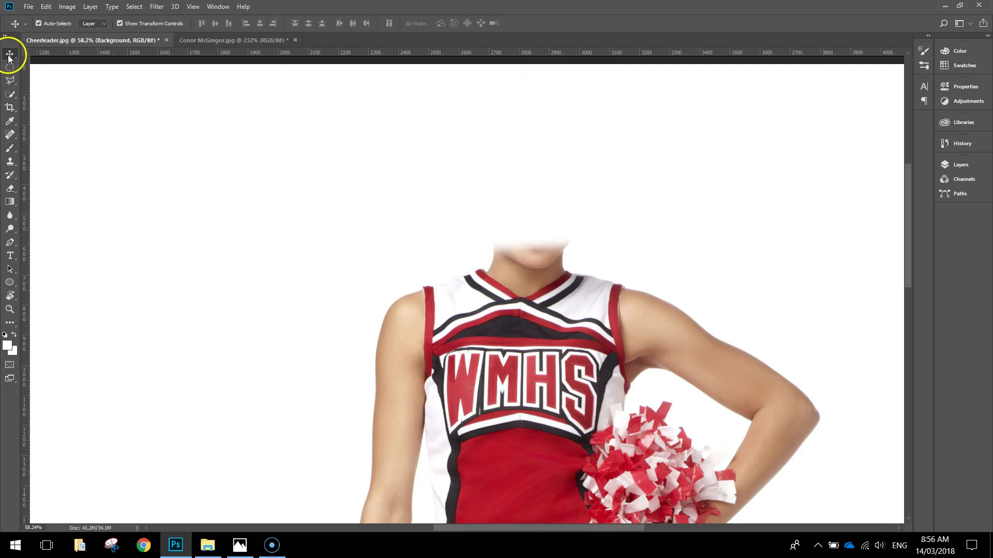
key("ctrl+0")
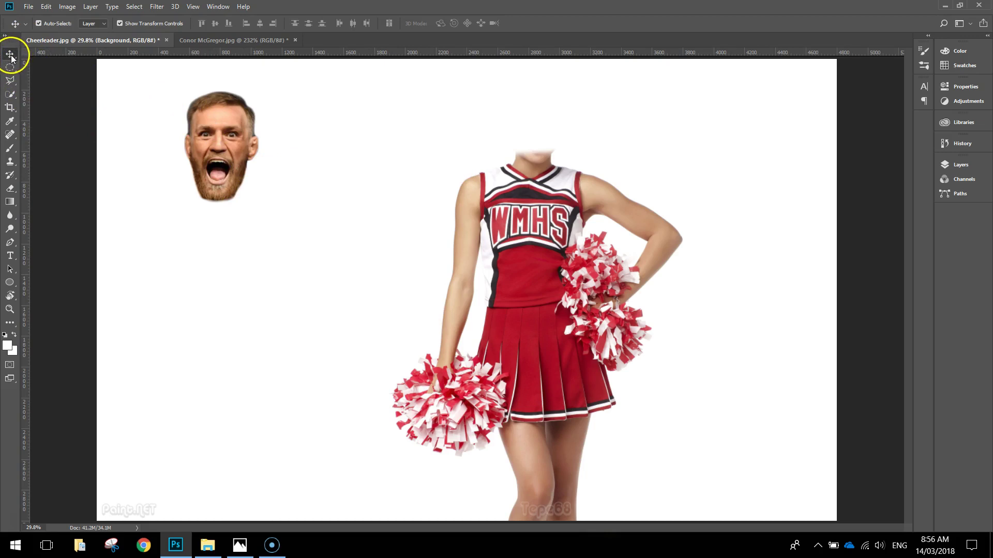
left_click_drag(229, 166, 544, 136)
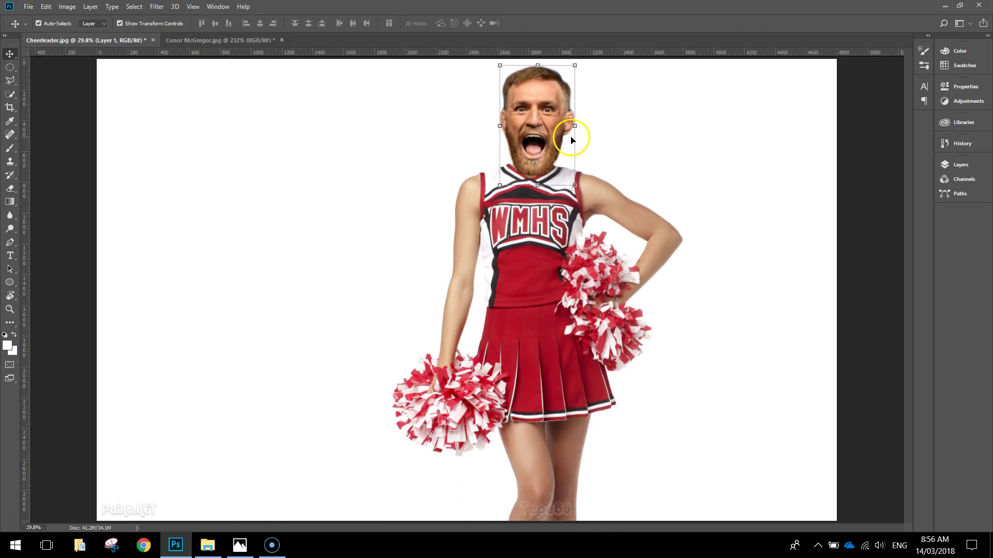
- Scale the head to about 86%, fit it on the neck, rotate it about 3.4° clockwise and apply the transform
left_click(9, 309)
left_click_drag(592, 129, 589, 207)
left_click(10, 54)
scroll(693, 213, "up", 2)
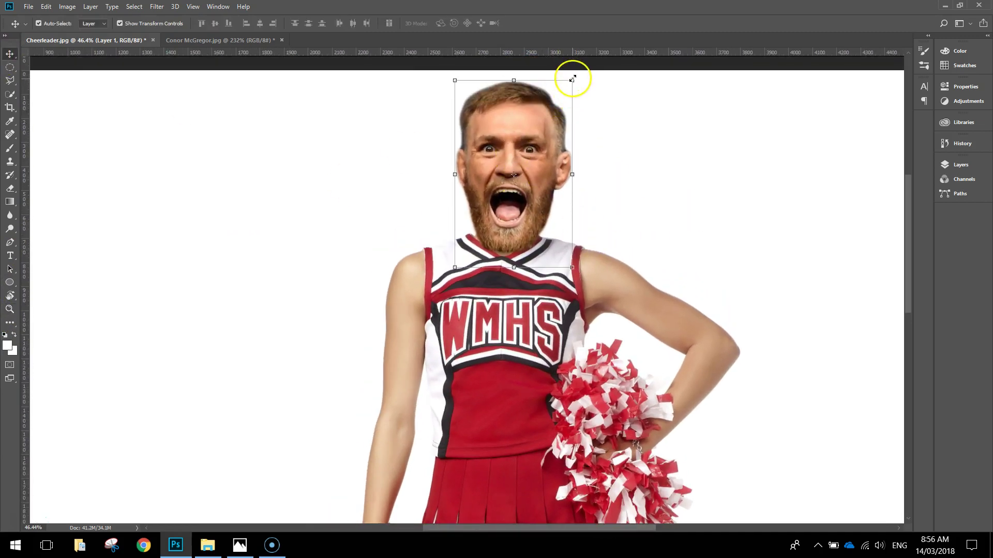
left_click_drag(572, 80, 556, 106)
left_click_drag(507, 176, 525, 157)
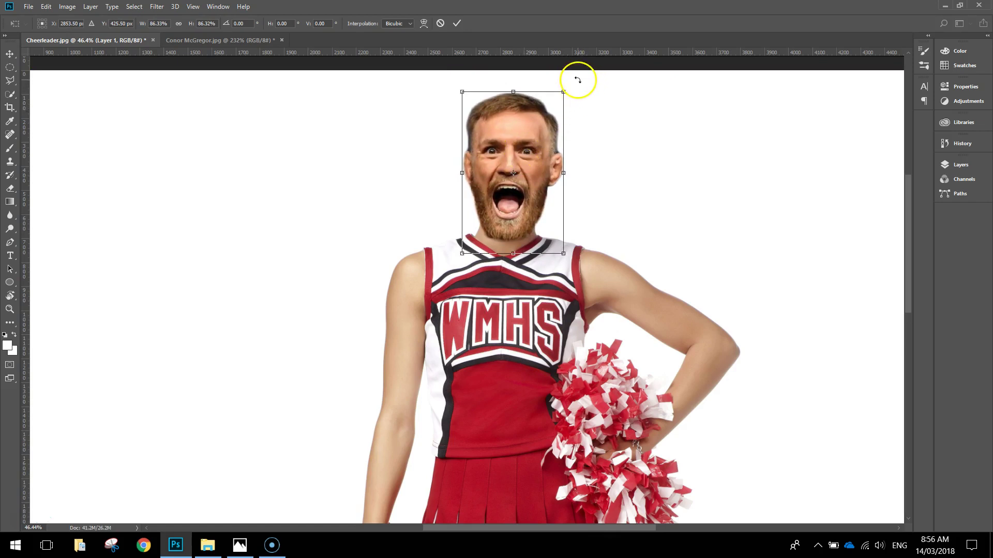
left_click_drag(577, 80, 586, 82)
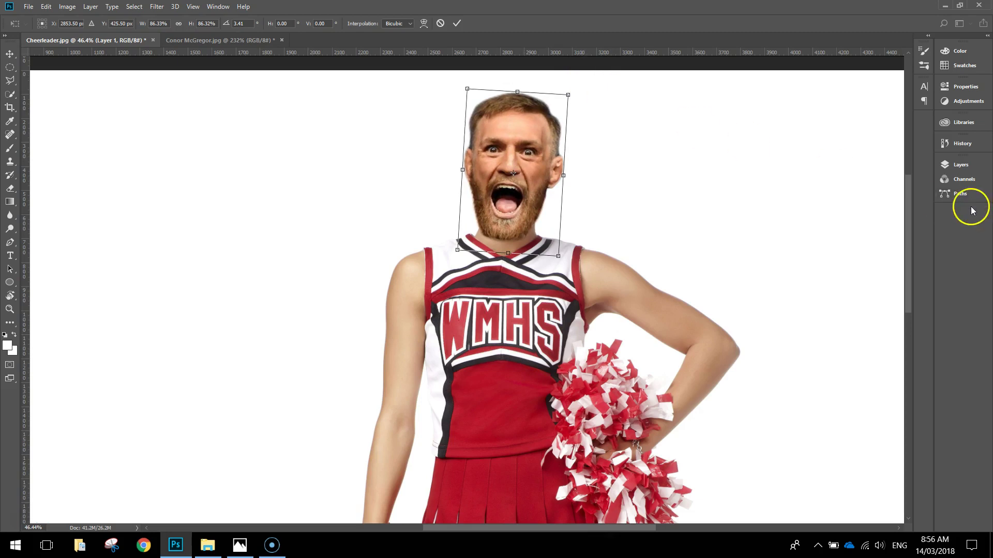
left_click(456, 23)
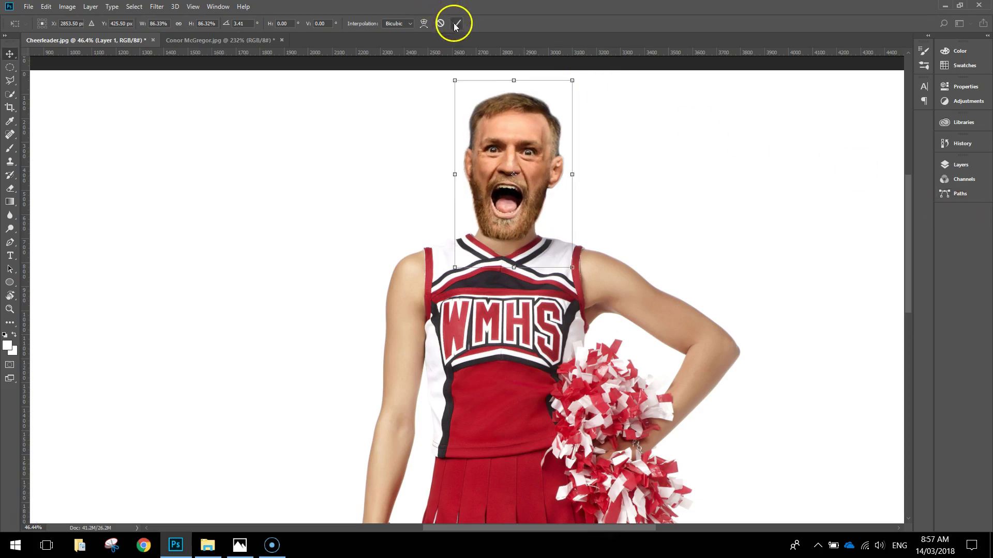
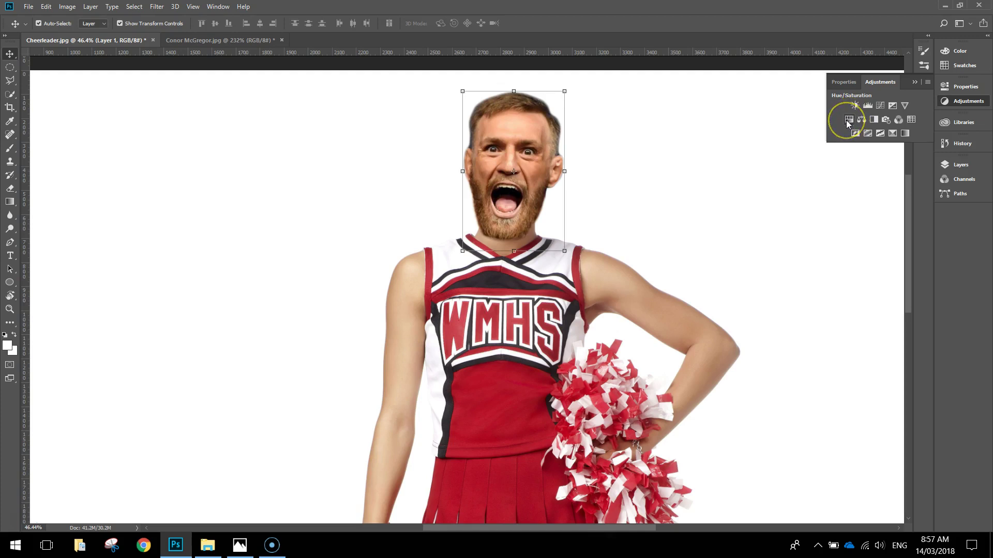
- Add a Hue/Saturation adjustment clipped to the head layer and set its Saturation to -16
left_click(847, 120)
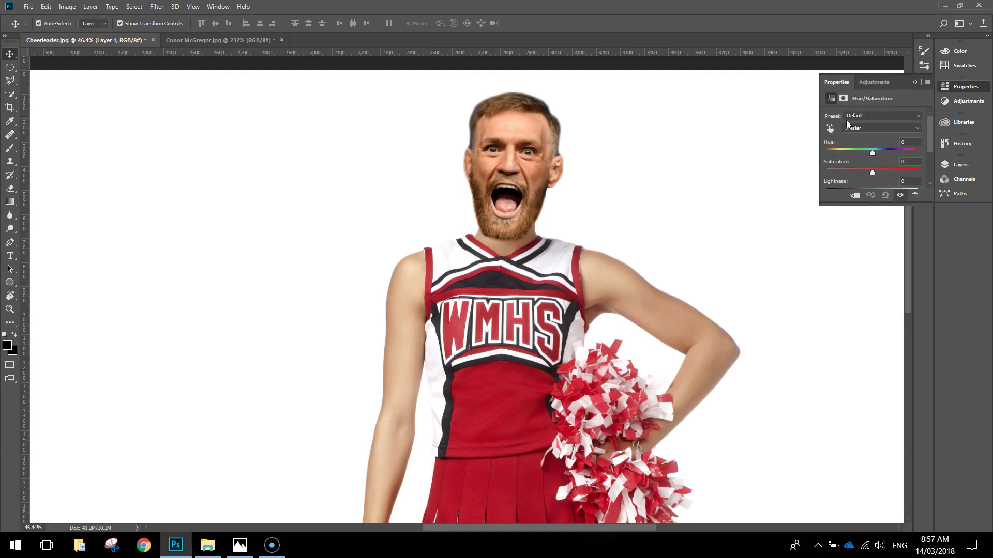
left_click(855, 197)
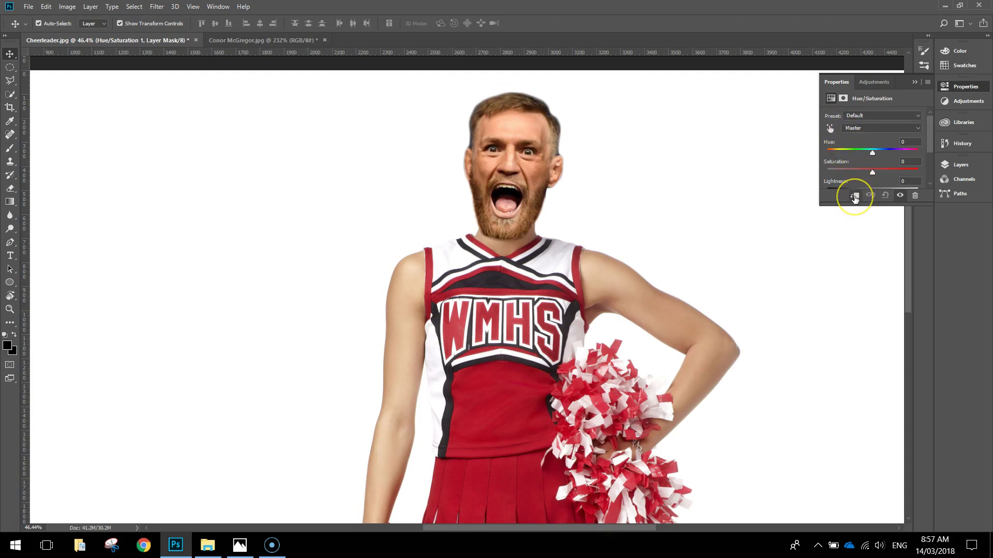
left_click(855, 198)
left_click(776, 216)
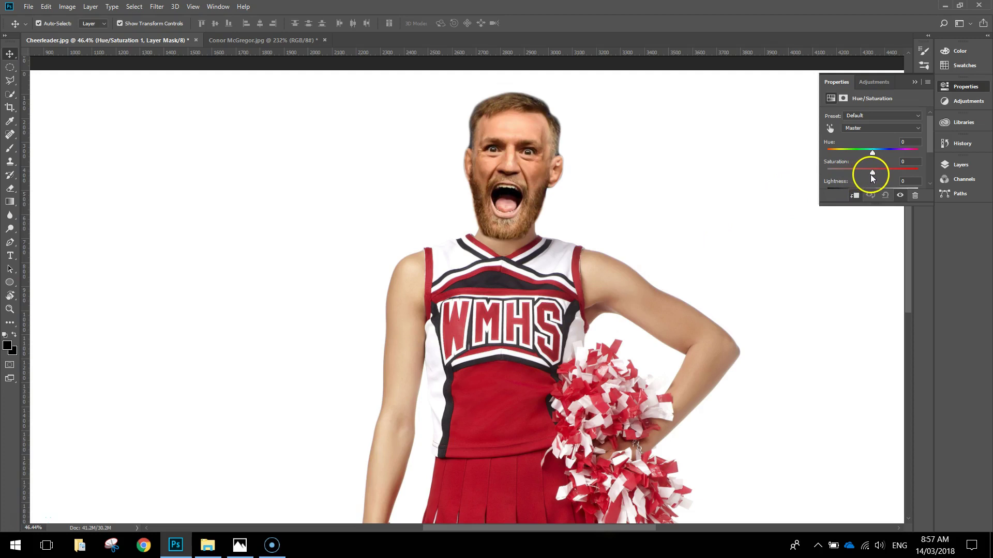
left_click_drag(874, 171, 871, 171)
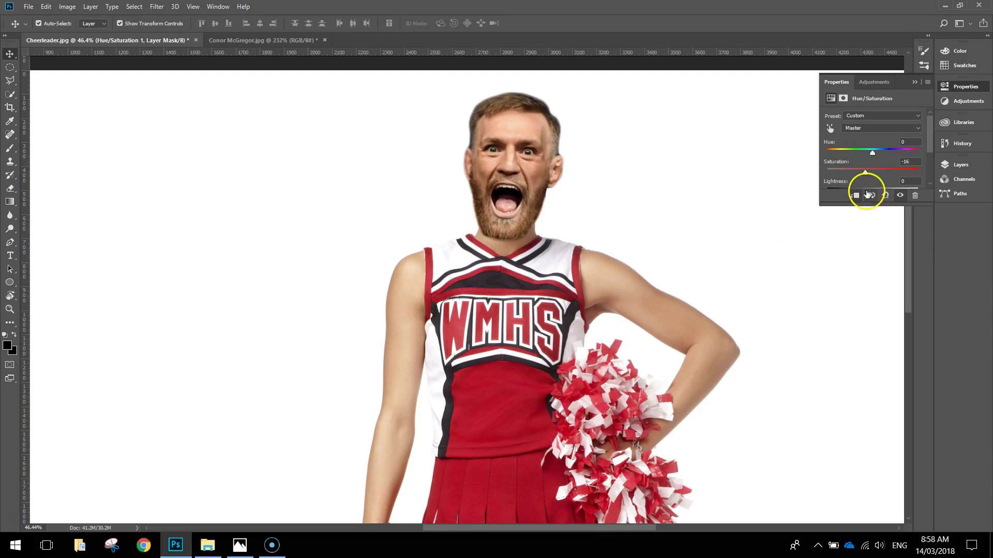
- Select the head layer and add an Exposure adjustment directly above it
left_click(967, 87)
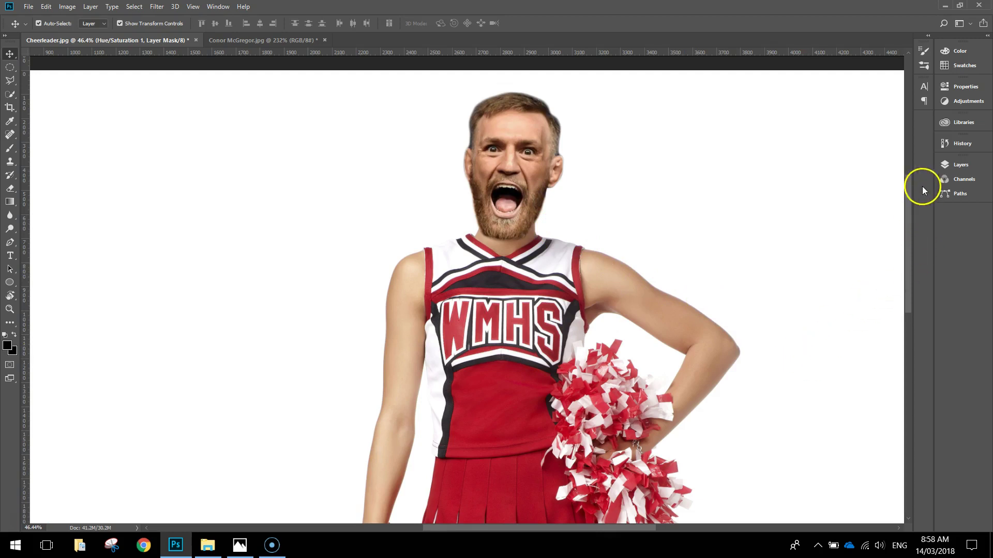
left_click(955, 164)
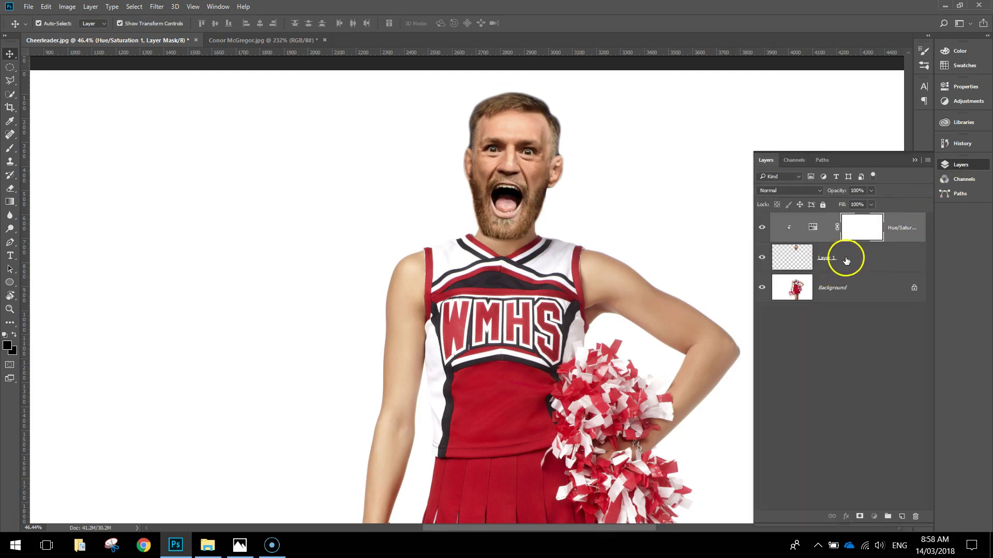
left_click(809, 265)
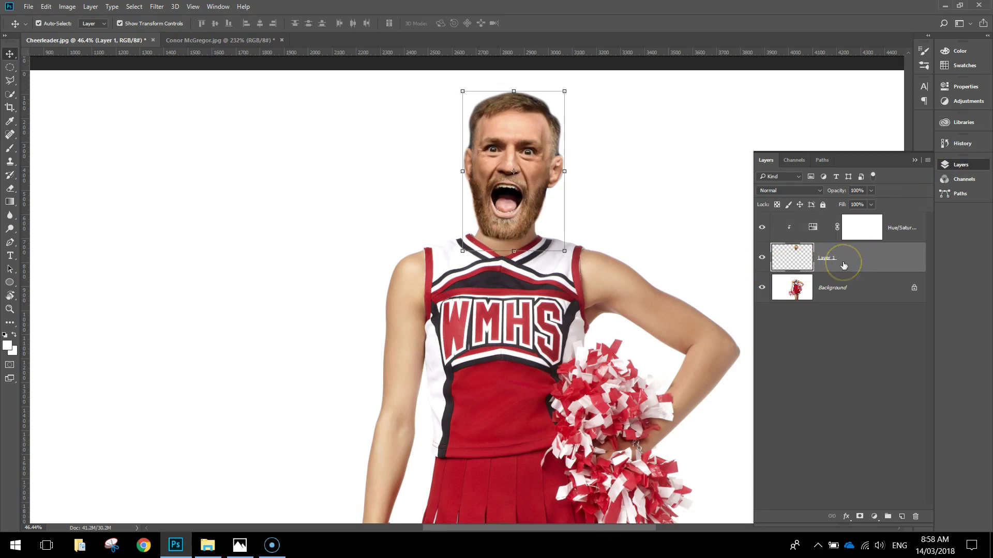
left_click(955, 102)
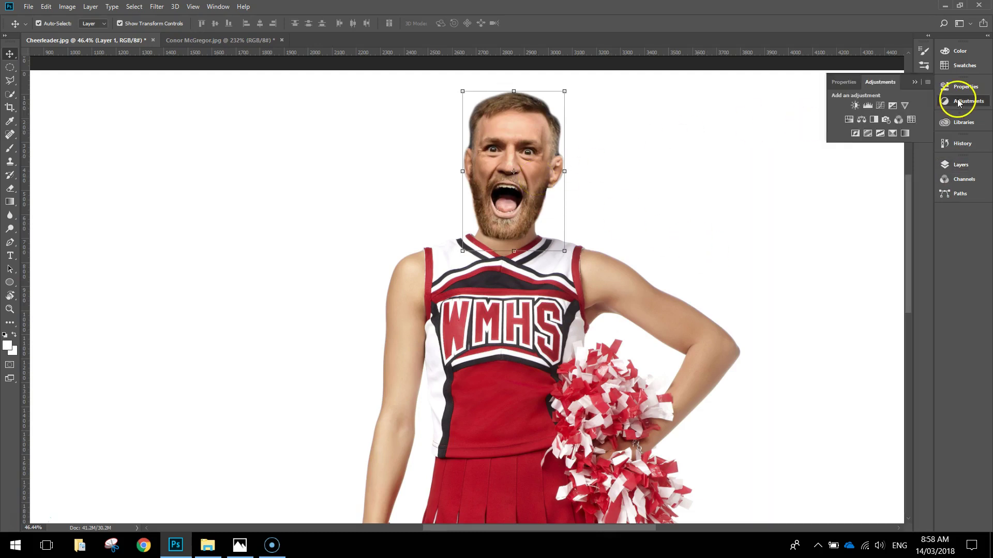
left_click(892, 106)
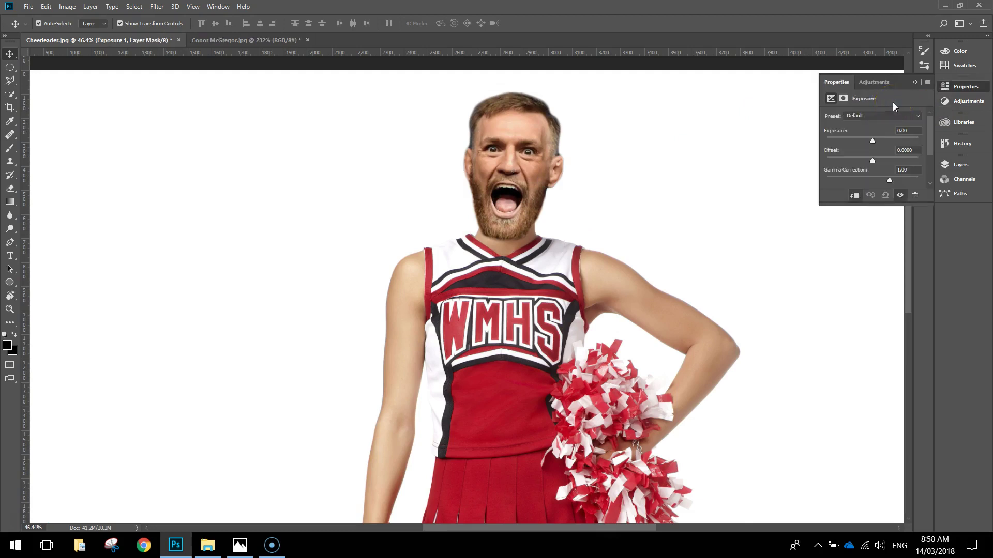
- Clip the Exposure adjustment to the head layer and fine-tune its Exposure value to match the body's skin
left_click(854, 197)
left_click(853, 197)
left_click(855, 196)
left_click_drag(872, 143, 873, 142)
left_click(918, 129)
key("Down")
key("Down")
left_click(964, 87)
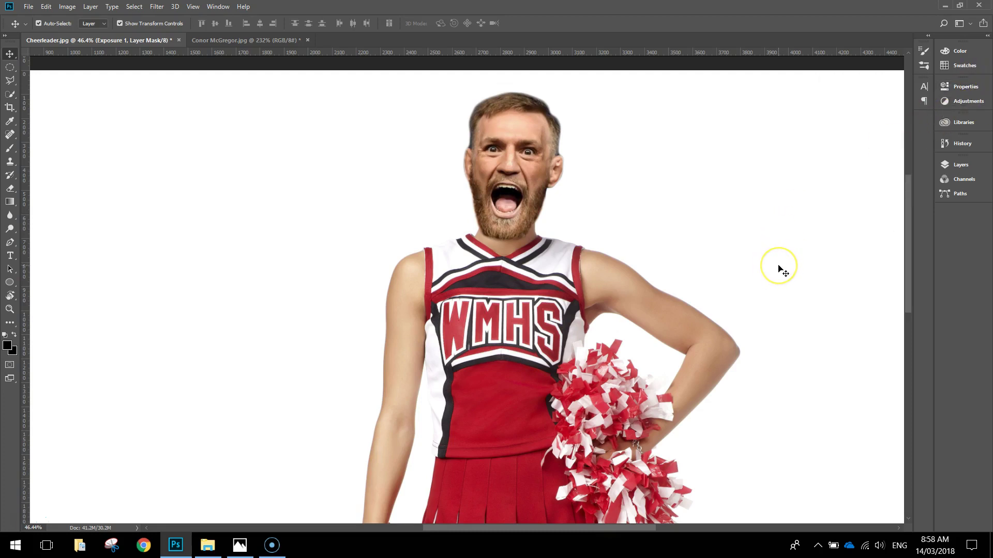
- Crop the canvas closely around the cheerleader to about 2000 px wide, trimming both empty sides and the watermarked bottom strip
key("ctrl+0")
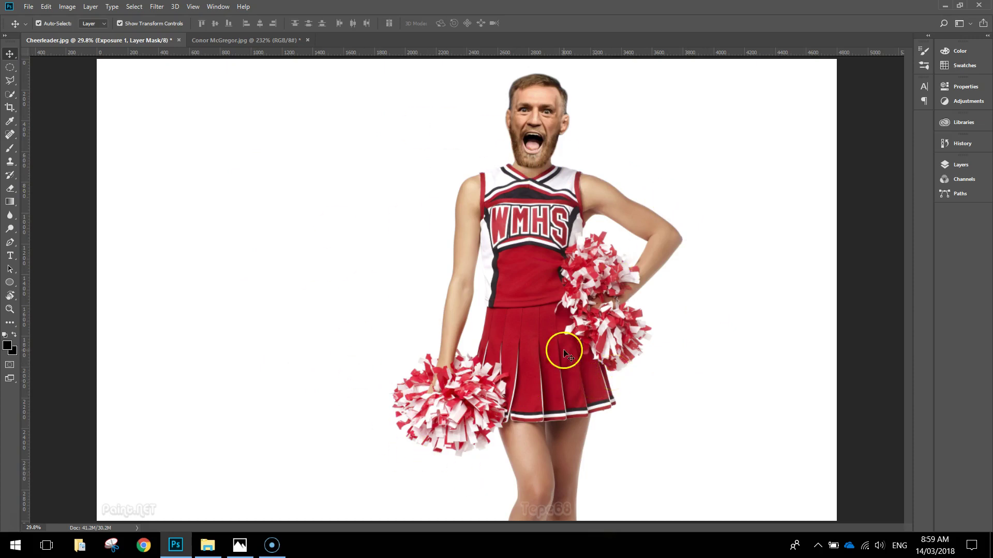
left_click(10, 109)
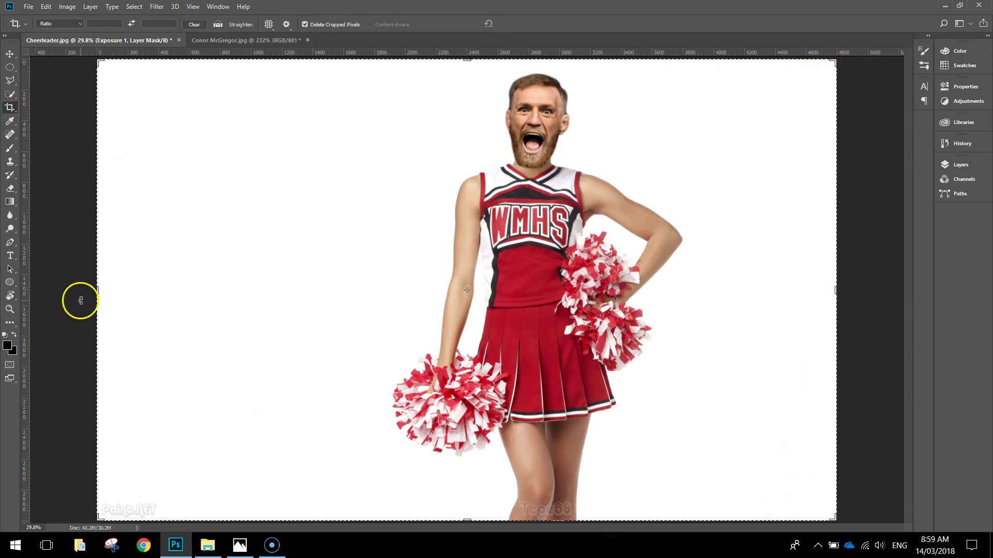
left_click_drag(96, 290, 237, 303)
left_click_drag(698, 284, 625, 282)
left_click_drag(486, 523, 484, 511)
left_click(524, 23)
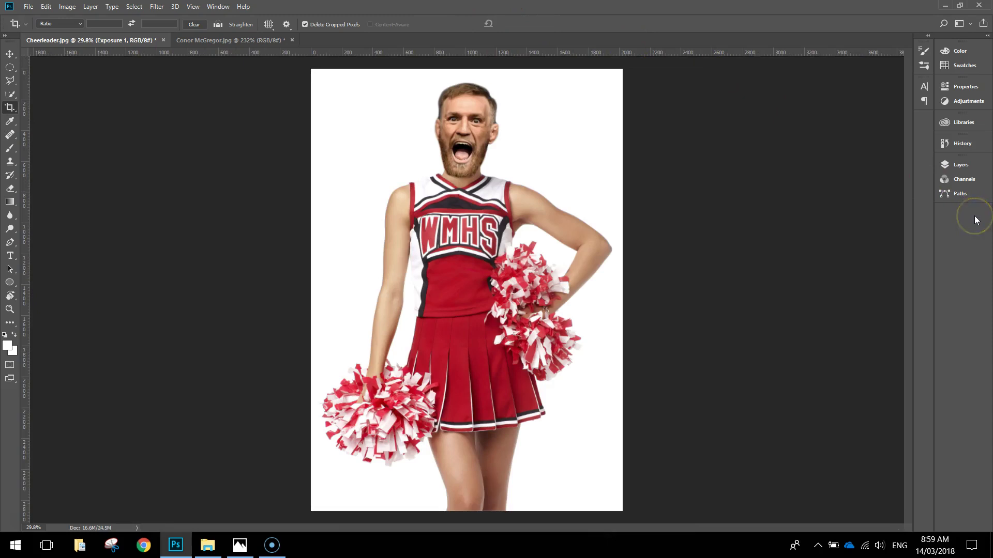
- Scale the head up slightly on the neck, apply the transform and deselect the layer
left_click(10, 53)
left_click(478, 110)
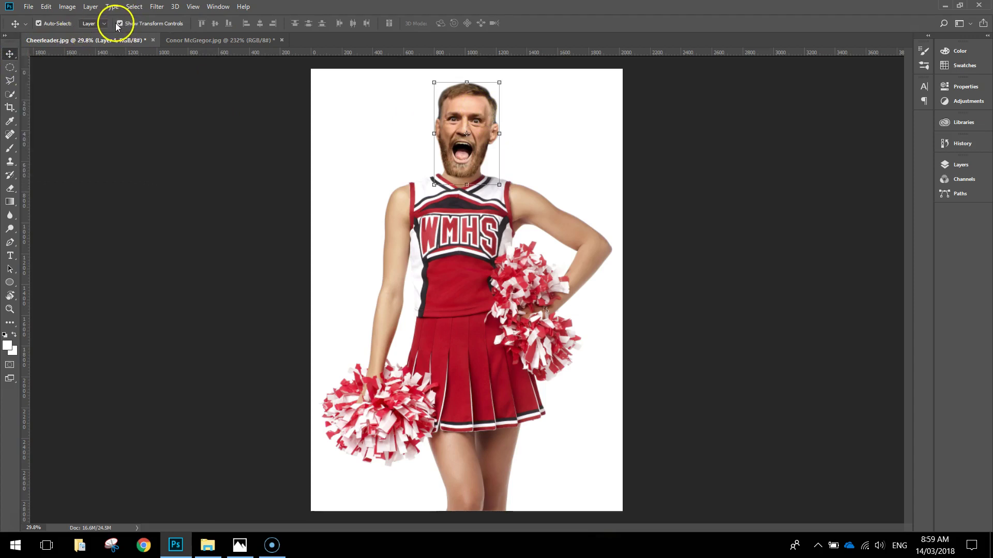
left_click_drag(499, 82, 484, 105)
left_click(457, 23)
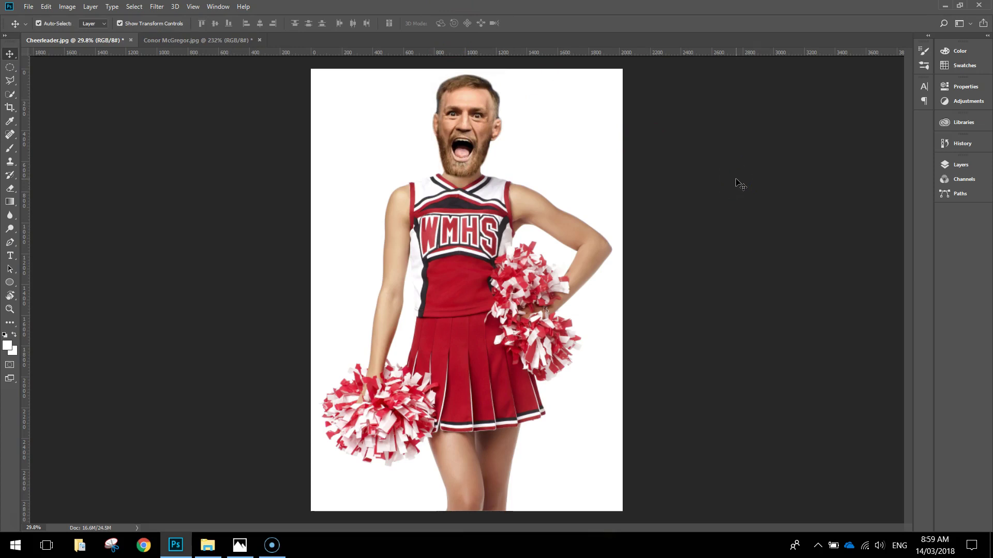
left_click(762, 162)
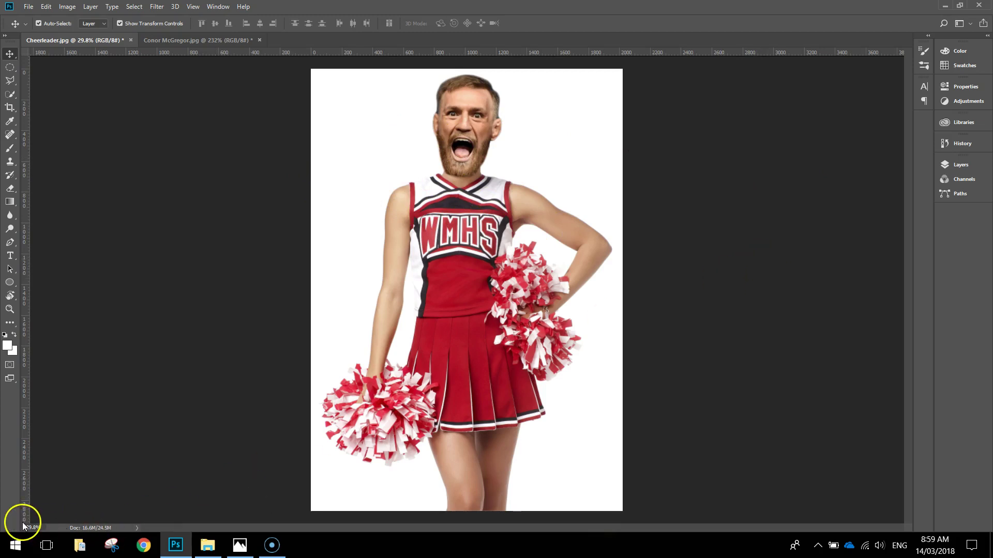
- Save the image as a JPEG named Cheerleader McGregor in the Body Swap folder
left_click(29, 7)
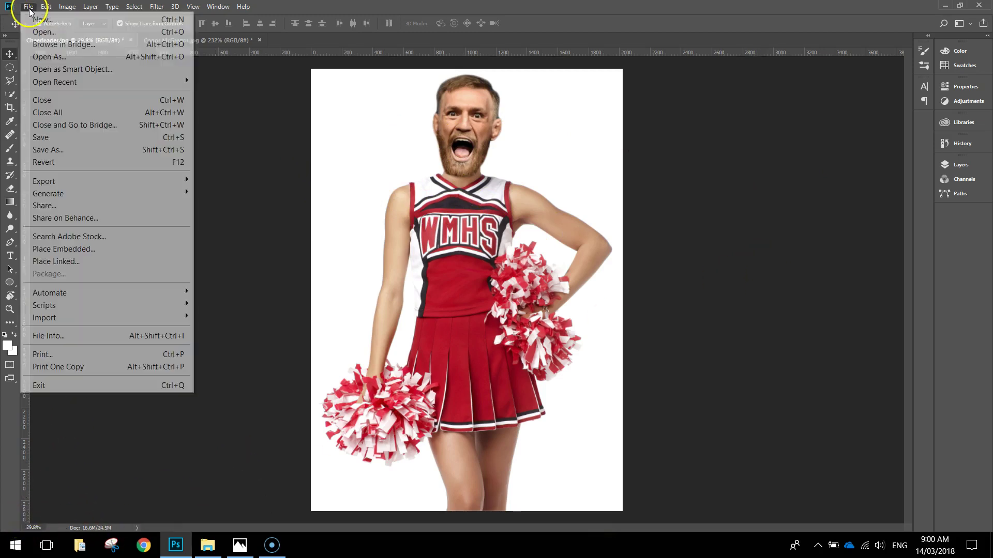
left_click(42, 150)
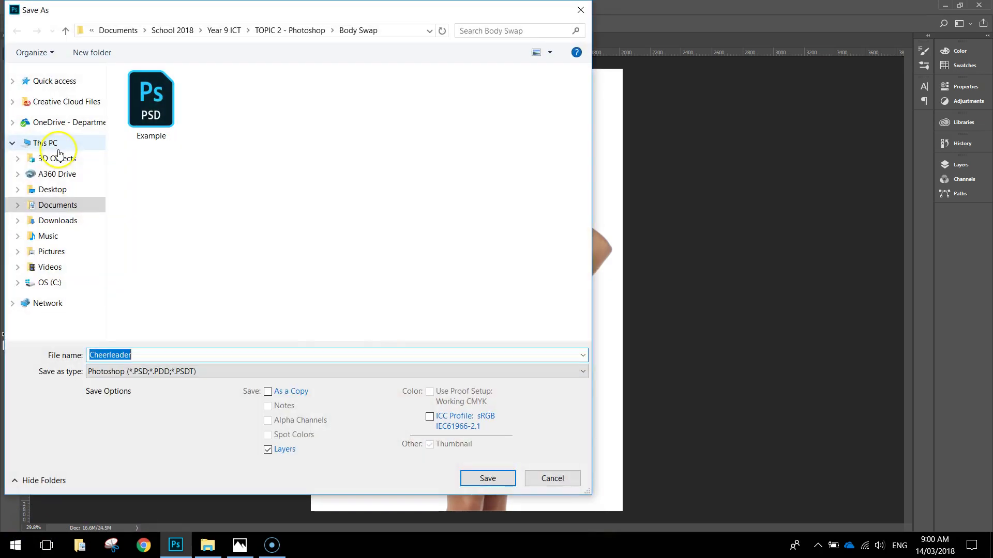
left_click(149, 371)
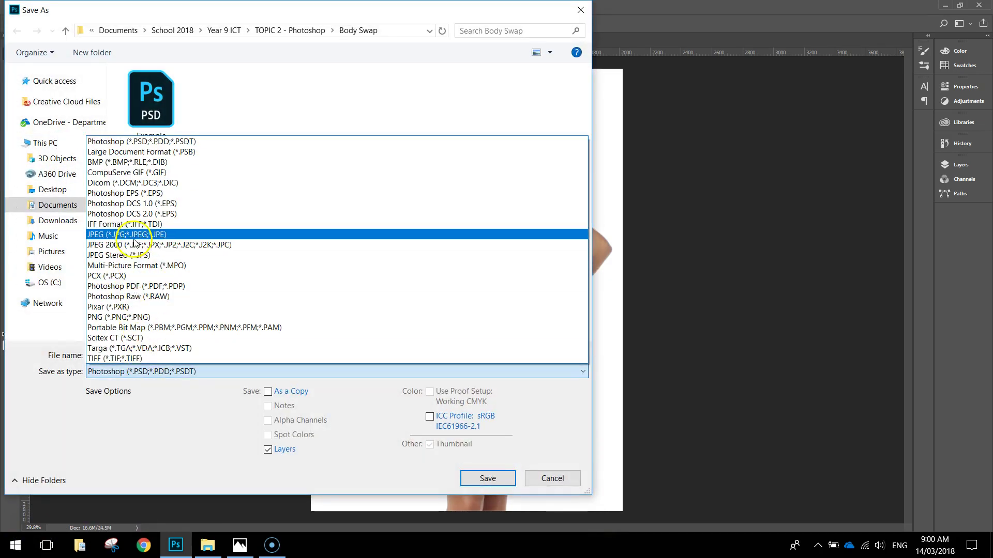
left_click(133, 236)
double_click(139, 354)
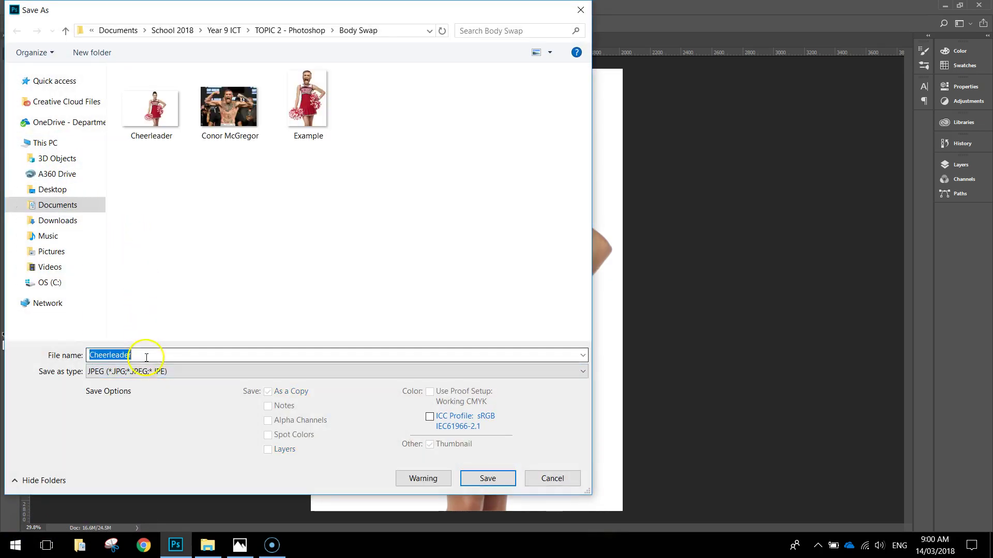
left_click(161, 350)
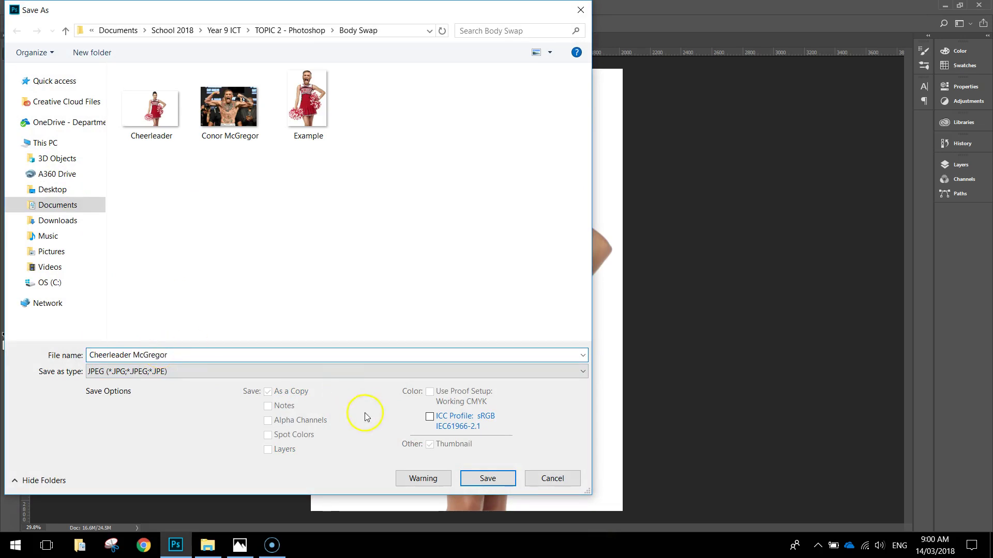
left_click(479, 479)
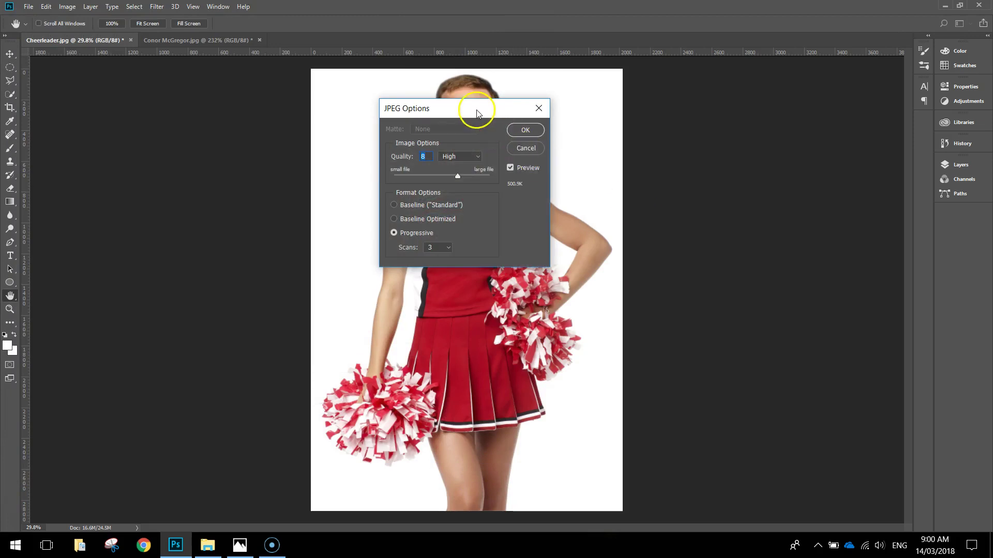
- Accept the JPEG options with quality 8 (High) and Progressive format with 3 scans
left_click_drag(472, 109, 441, 109)
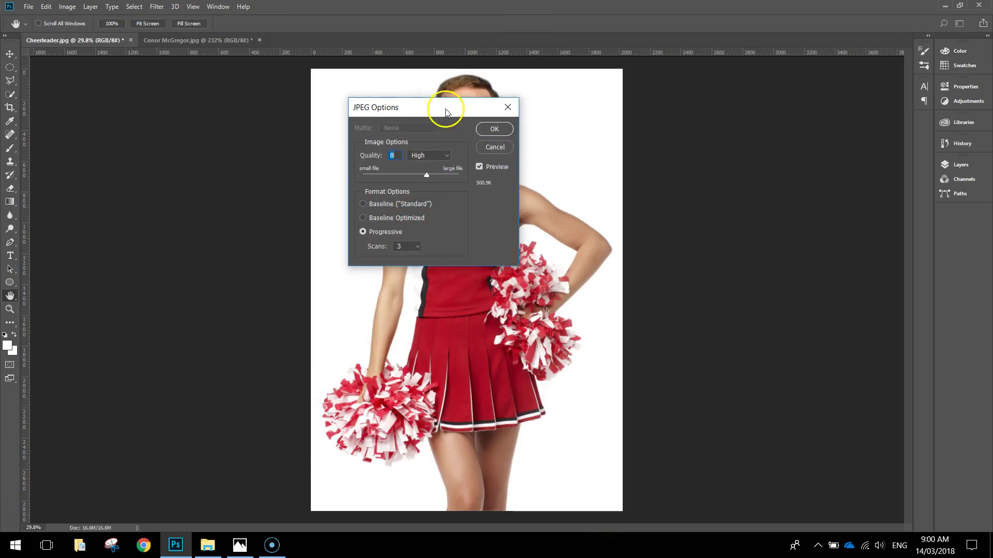
left_click(402, 155)
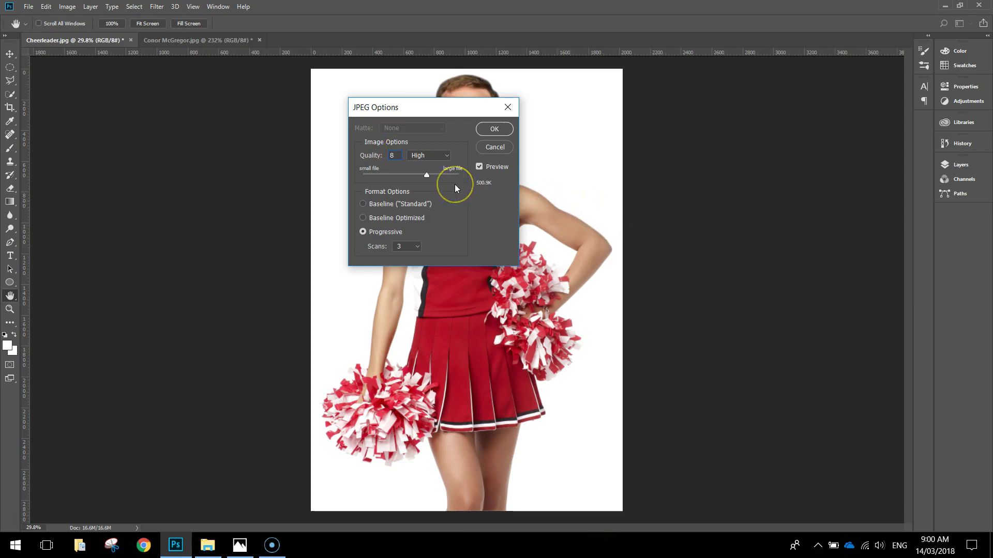
left_click(493, 128)
key("v")
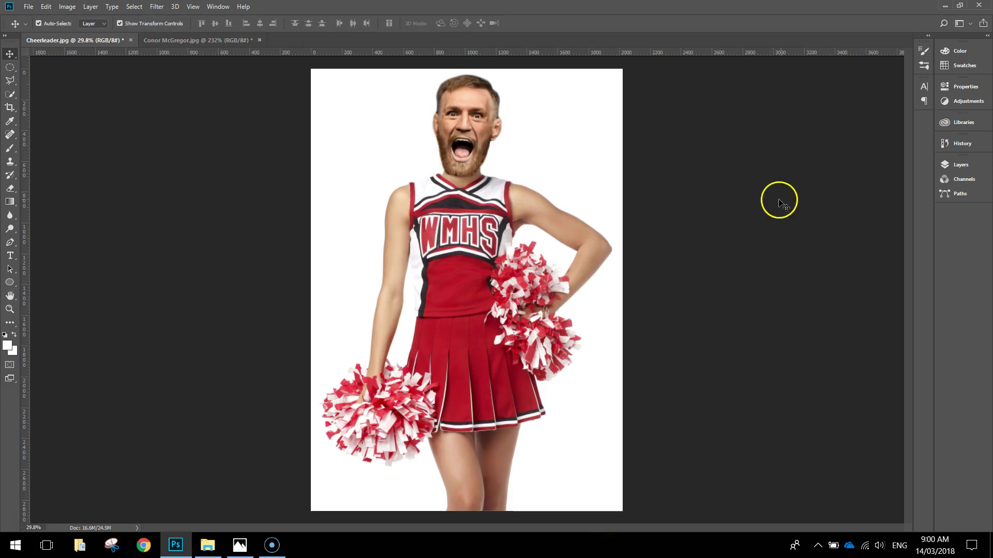